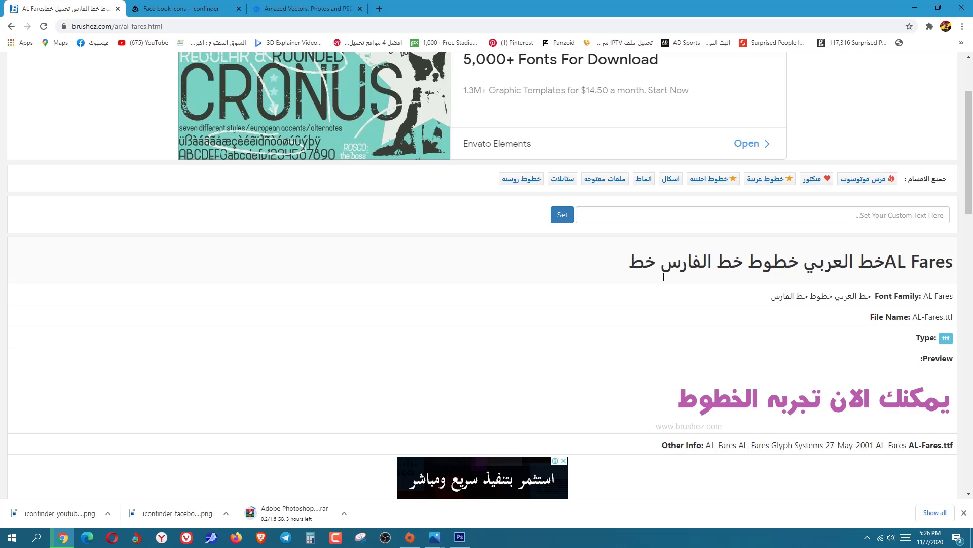
Download the AL Fares Arabic font from its brushez.com page.
drag(902, 261, 953, 267)
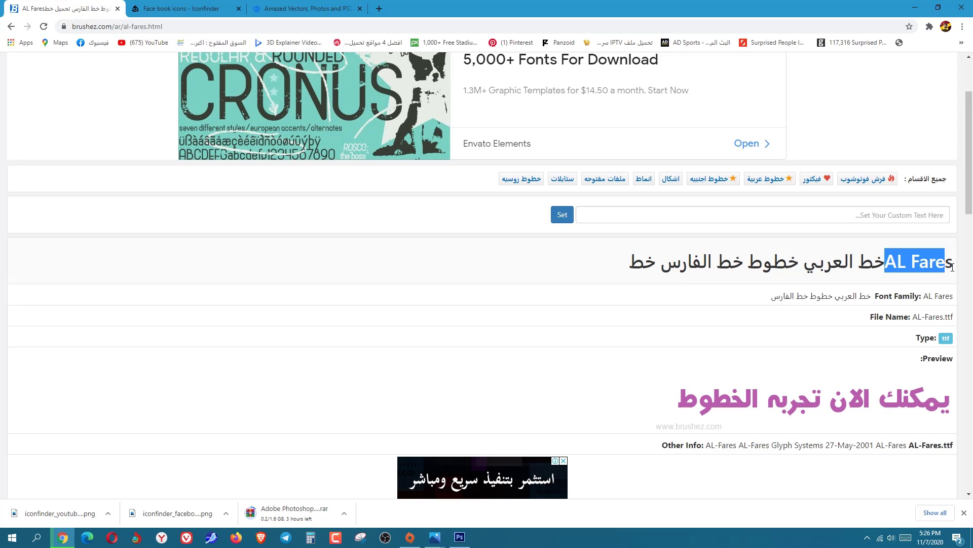
click(592, 278)
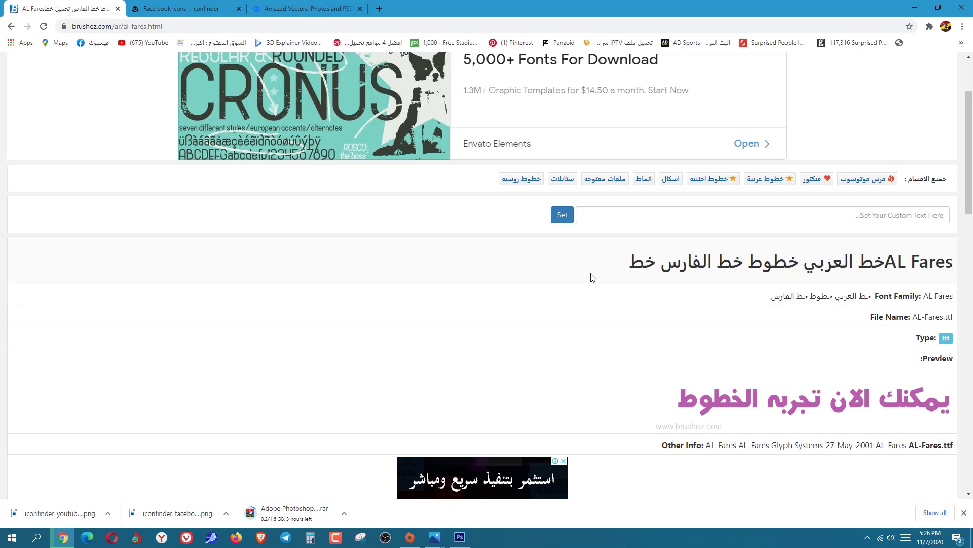
scroll(592, 279, down, 5)
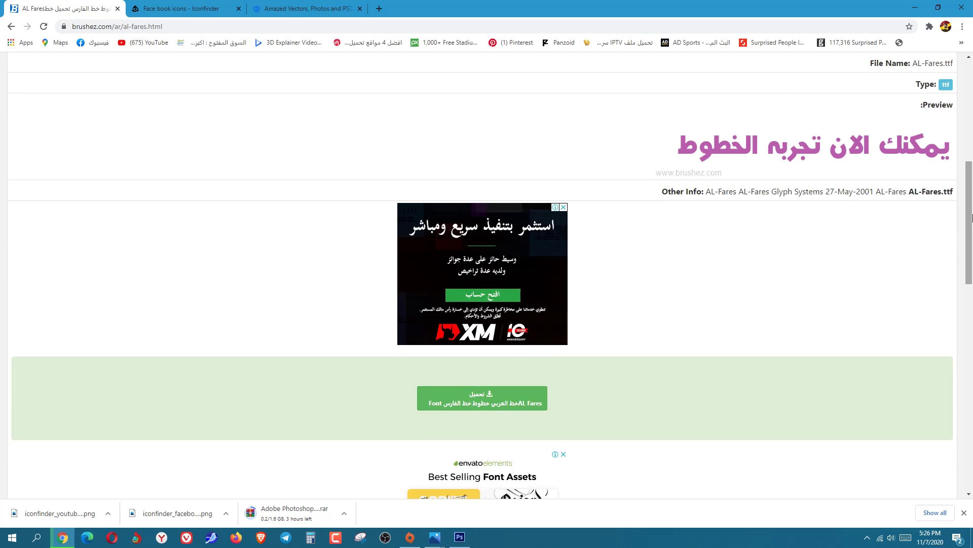
scroll(806, 263, down, 2)
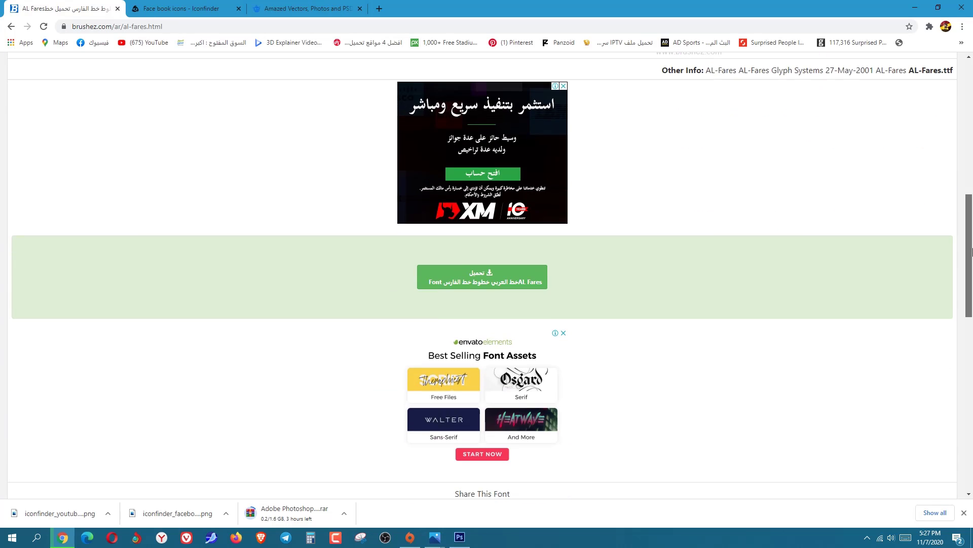
click(489, 284)
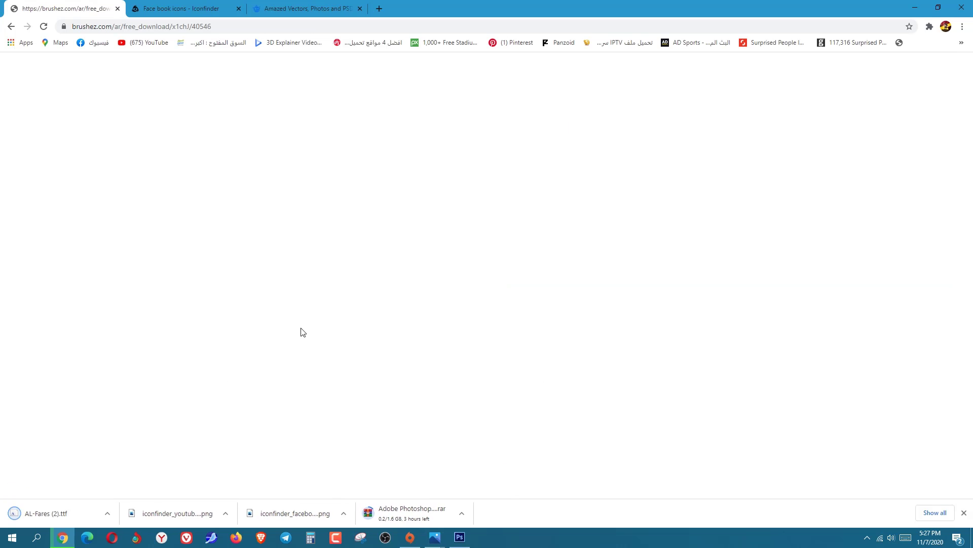
Open the downloaded AL-Fares (2).ttf file and install the font on the system.
click(45, 518)
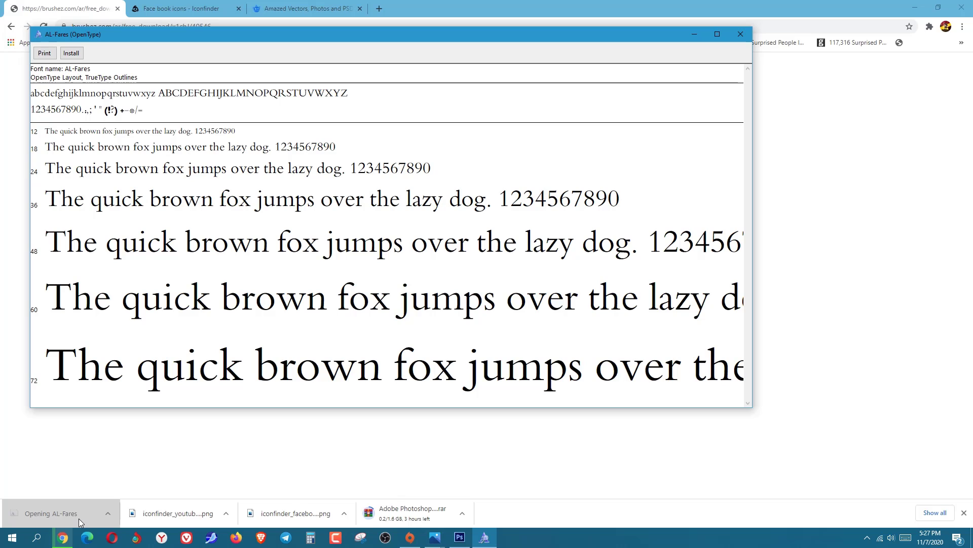
click(71, 57)
click(511, 274)
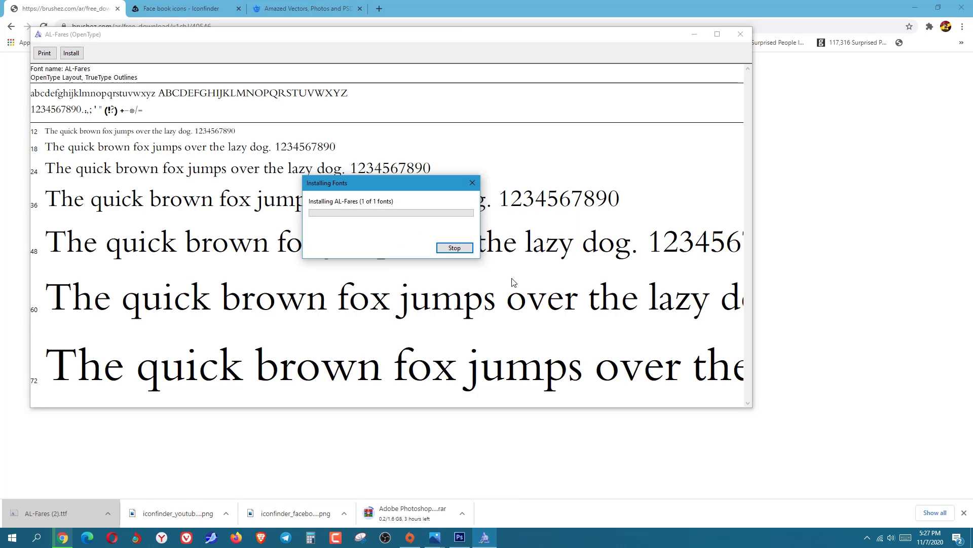
key(super+d)
right_click(277, 151)
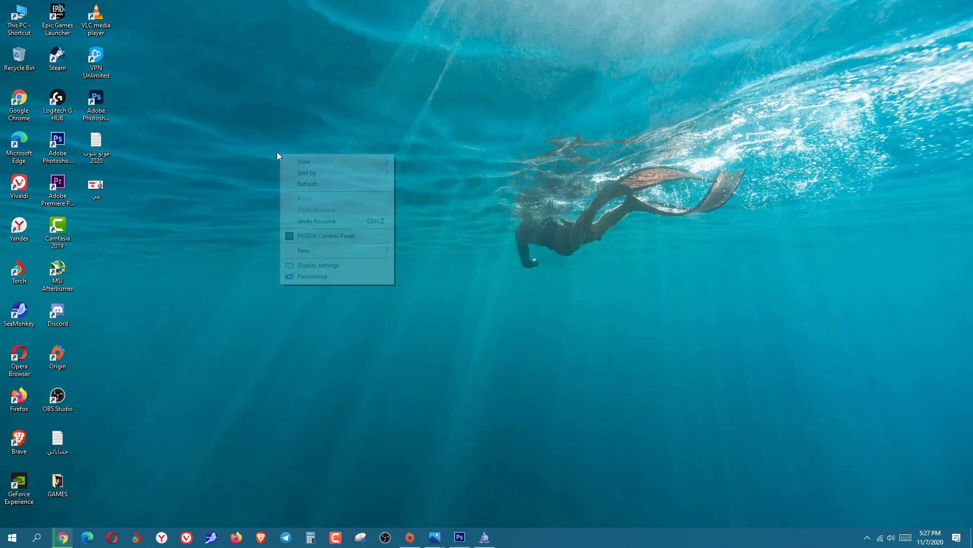
click(314, 186)
Switch to Photoshop, activate the Type tool and check the font list for AL-Fares.
click(458, 536)
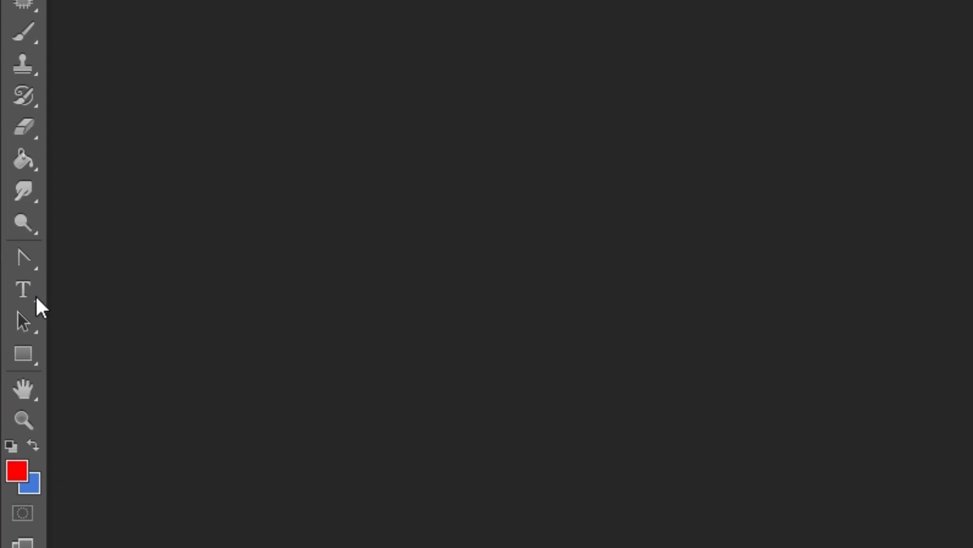
click(31, 294)
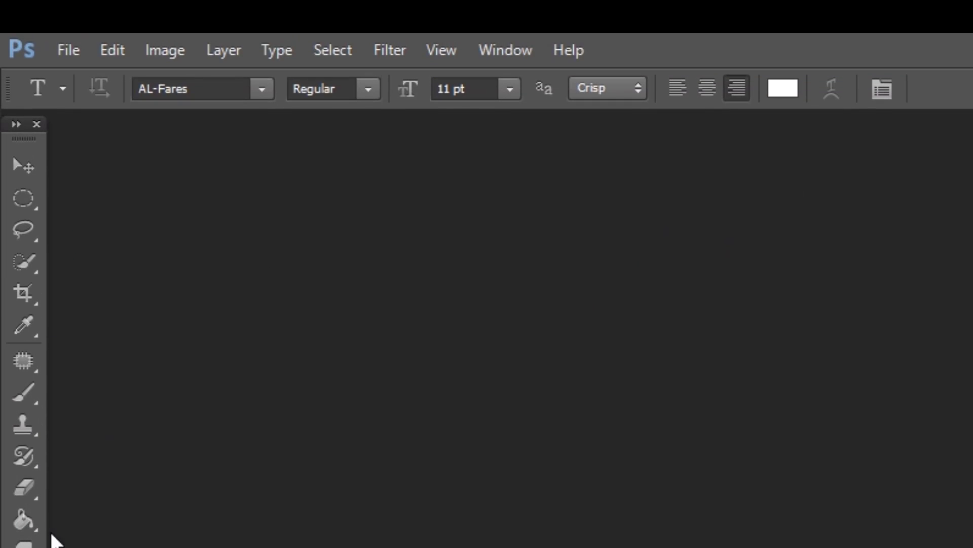
click(263, 90)
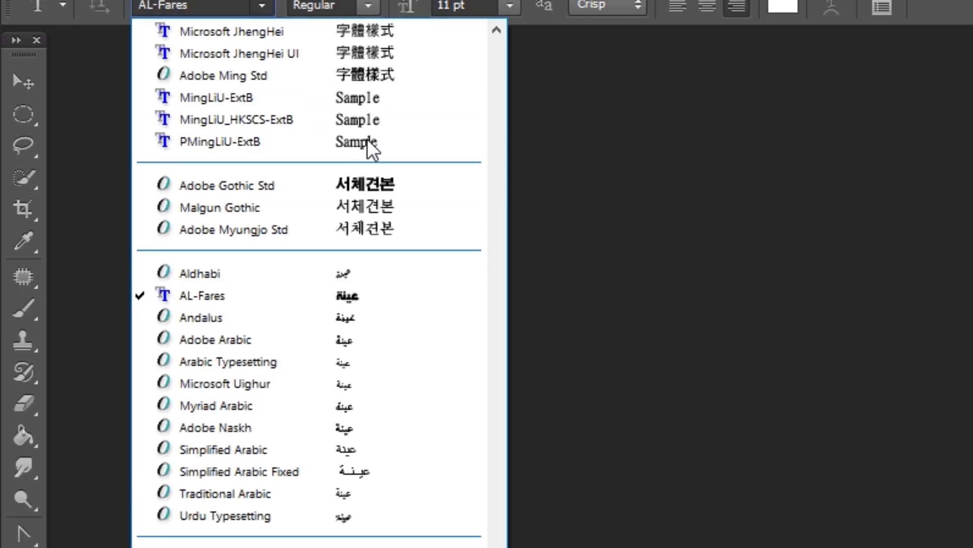
drag(498, 468, 518, 363)
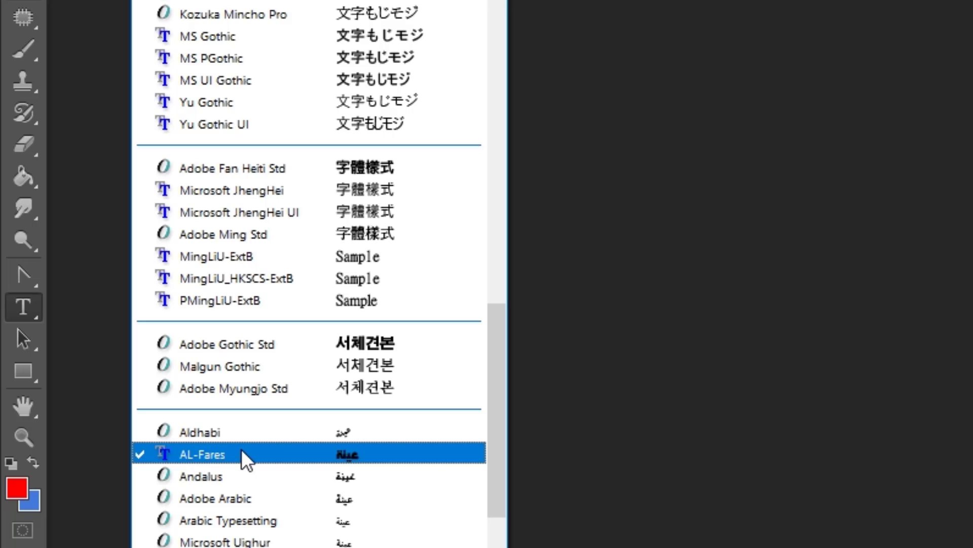
click(622, 263)
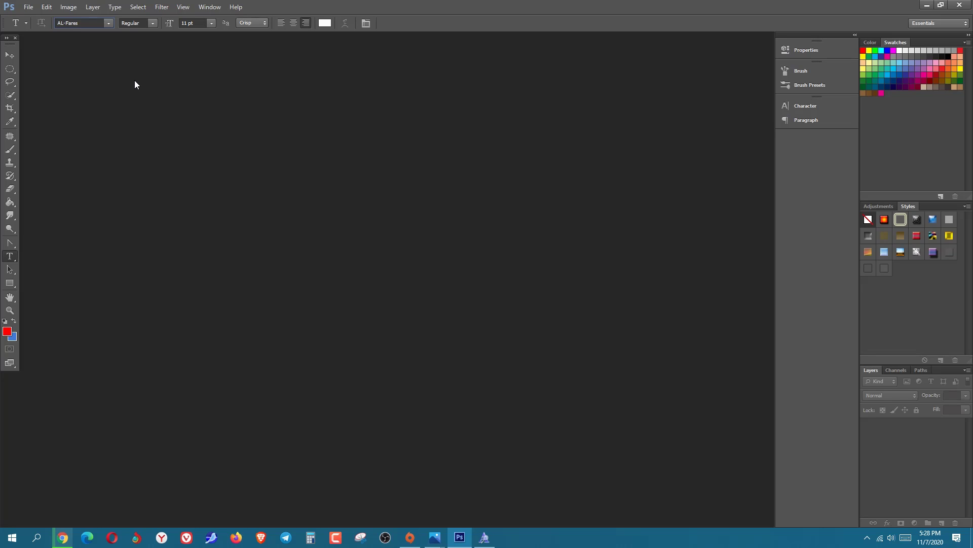
Create a new 1280 × 720 pixel document at 640 pixels/inch in 8-bit RGB Color with a white background.
click(28, 7)
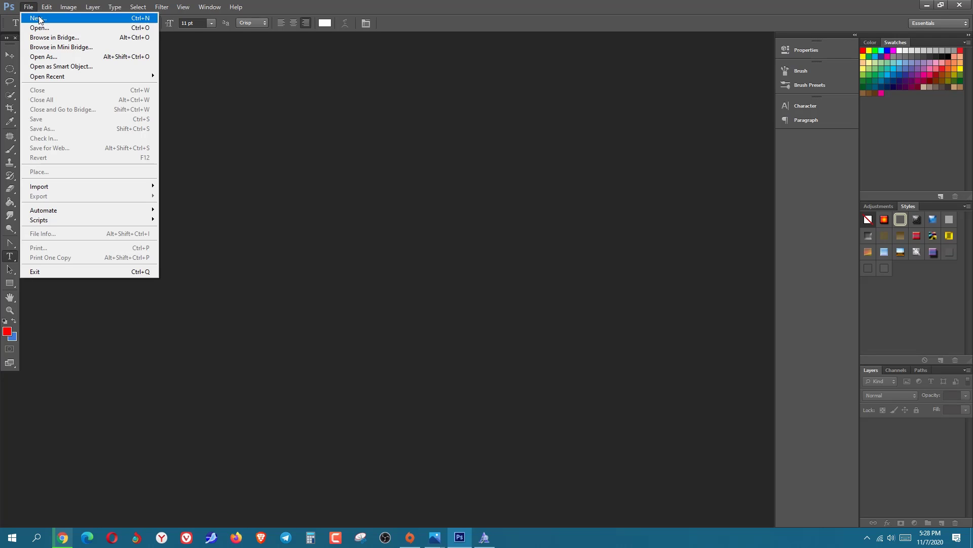
click(29, 8)
click(46, 7)
mouse_move(28, 7)
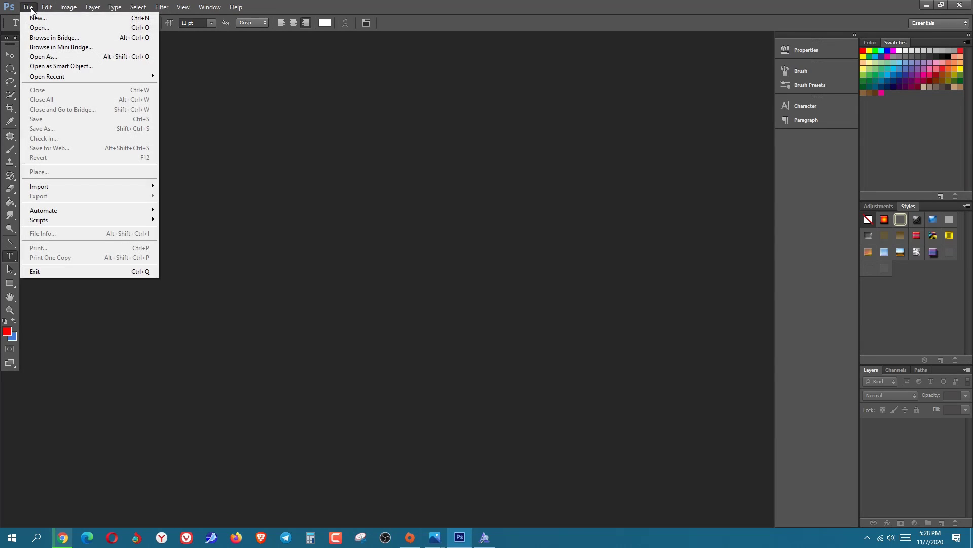
click(60, 21)
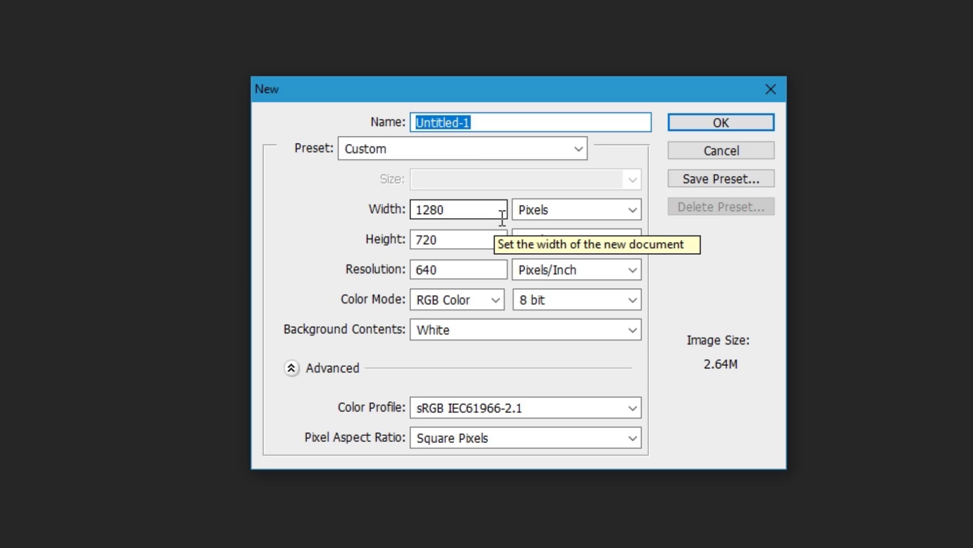
click(463, 210)
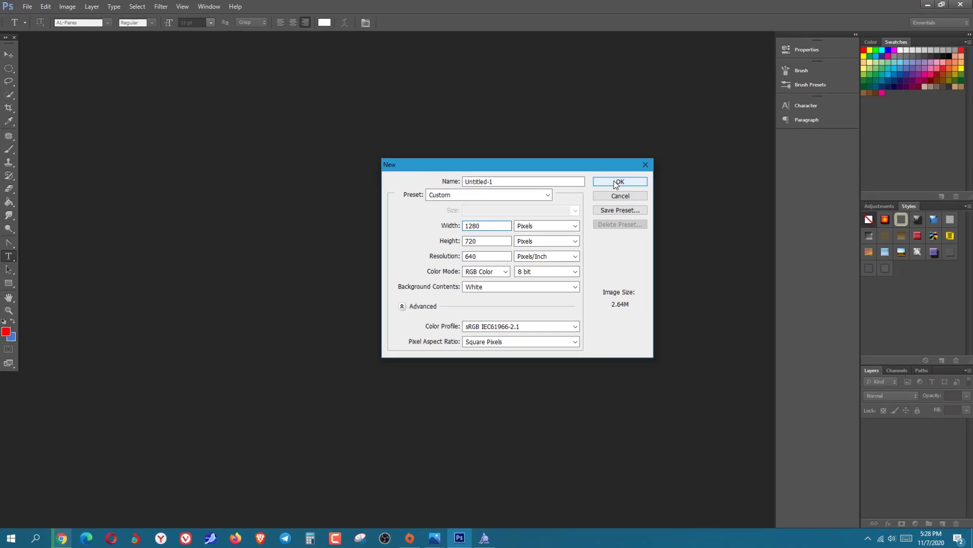
click(675, 149)
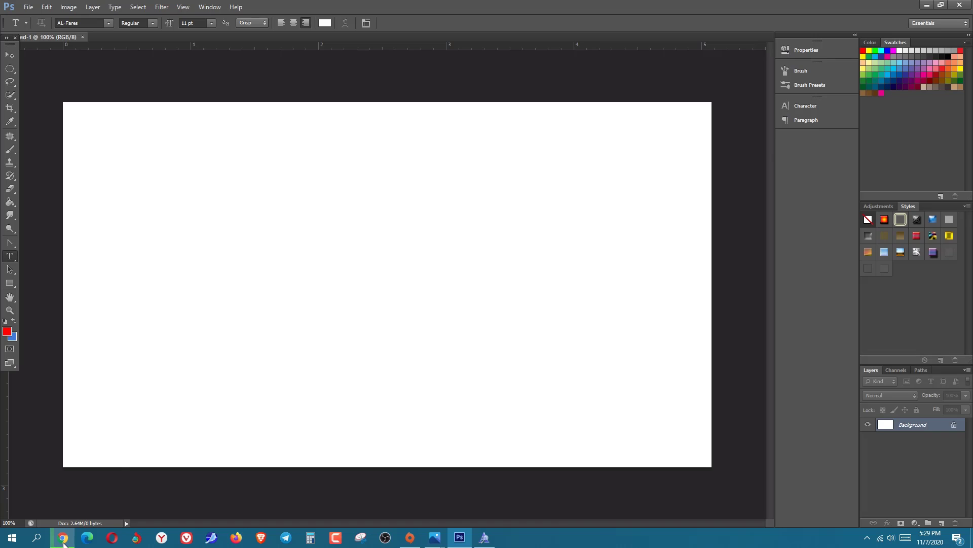
Examine the finished sample thumbnail in Photos and minimise its window.
mouse_move(468, 545)
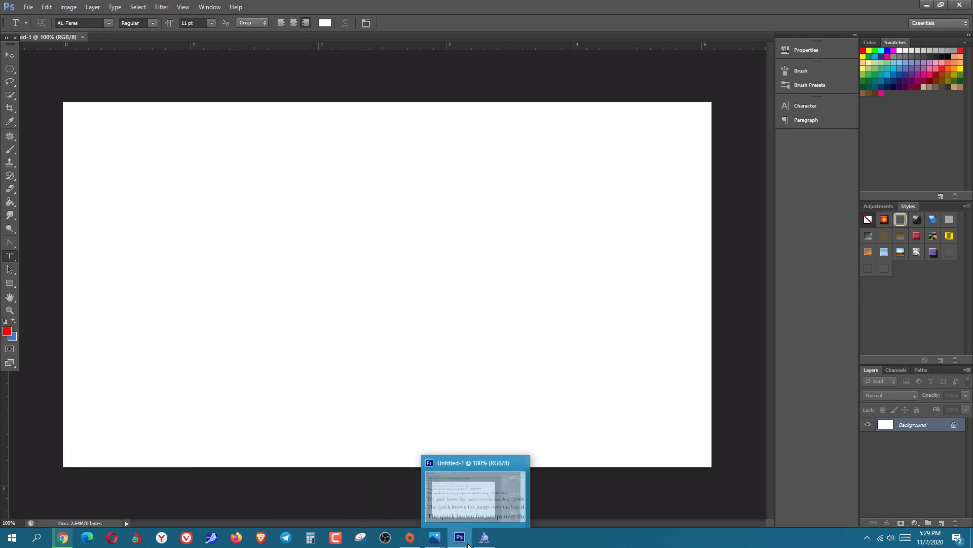
mouse_move(435, 538)
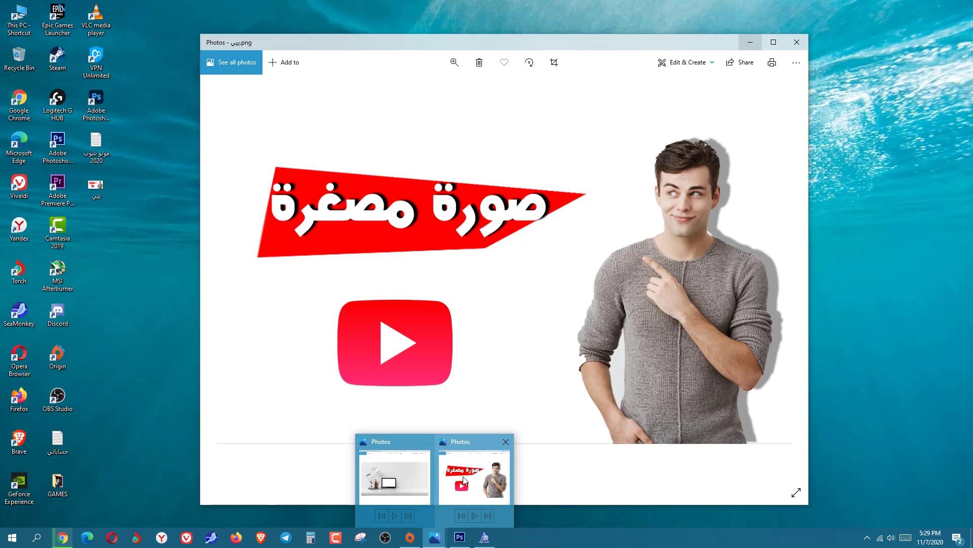
click(464, 479)
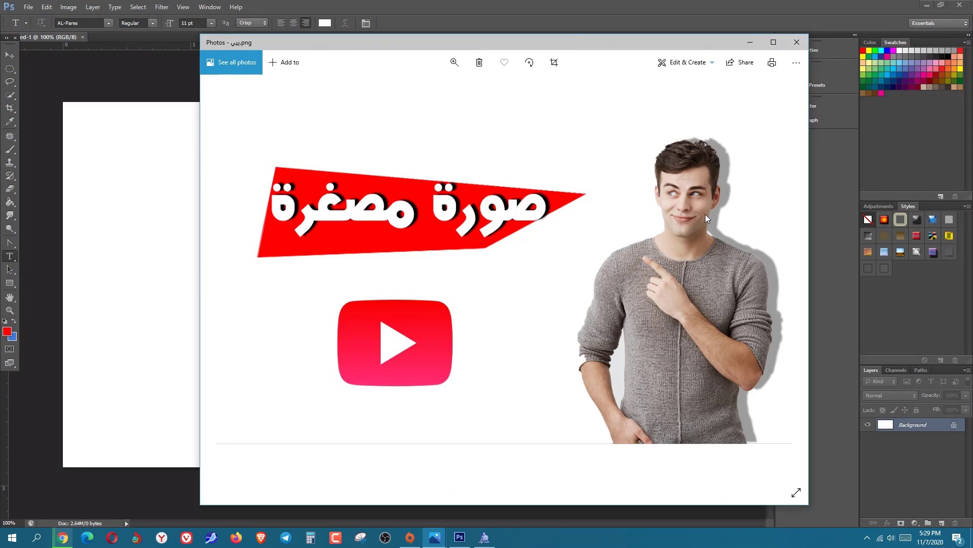
click(751, 42)
Switch to Chrome, dismiss the downloads bar and go to the start of the Freepik photo results for "Amazed".
click(62, 537)
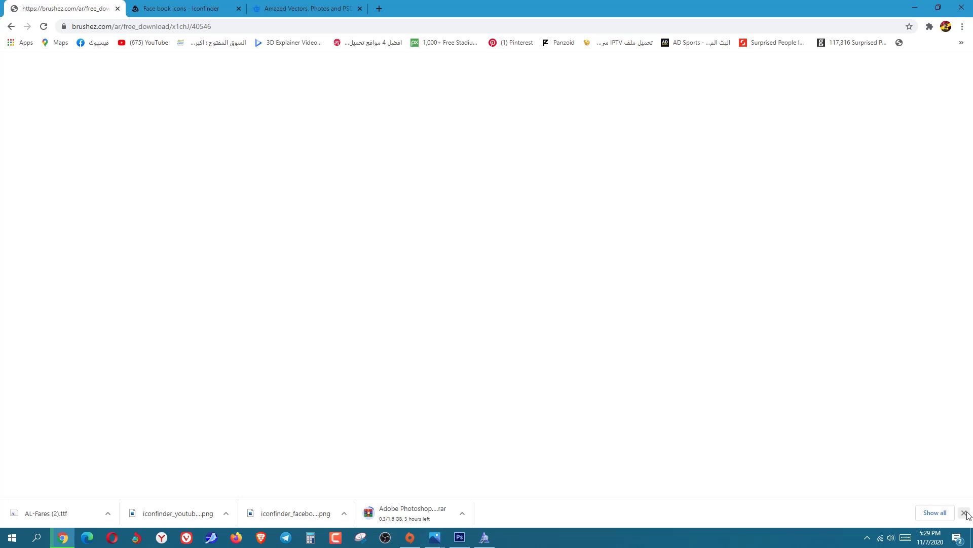
click(964, 512)
click(305, 5)
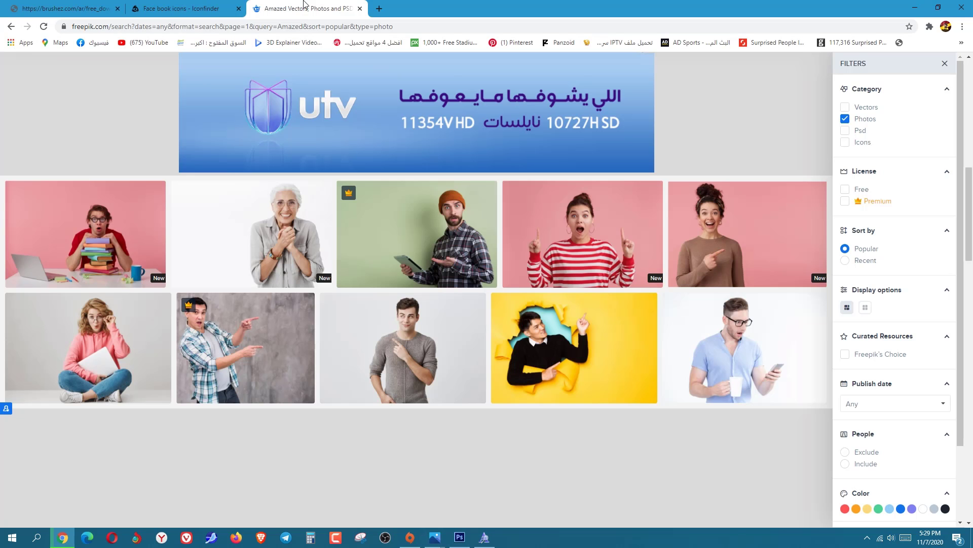
scroll(430, 389, up, 9)
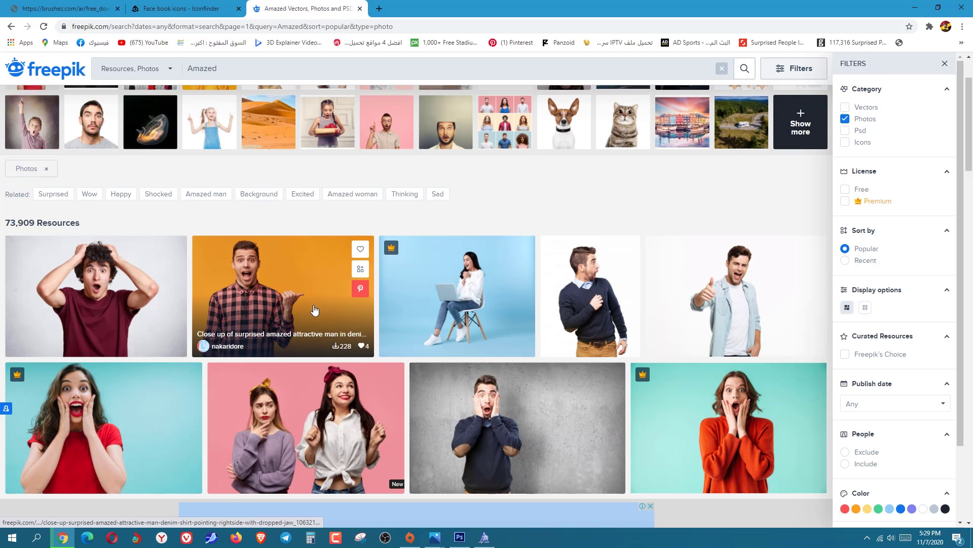
scroll(314, 309, up, 2)
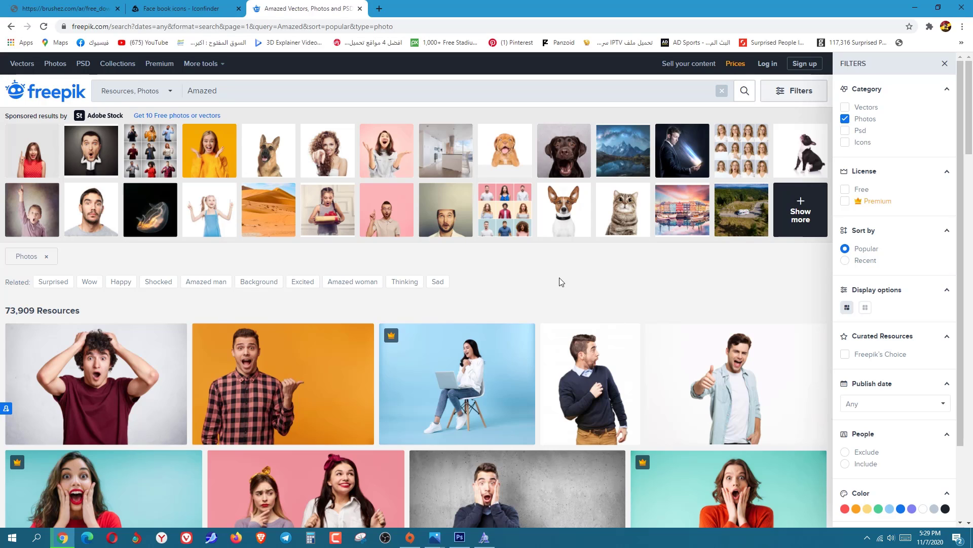
Review the "Amazed" search term on Freepik and look through its photo results for a suitable person.
click(242, 93)
double_click(233, 96)
click(226, 101)
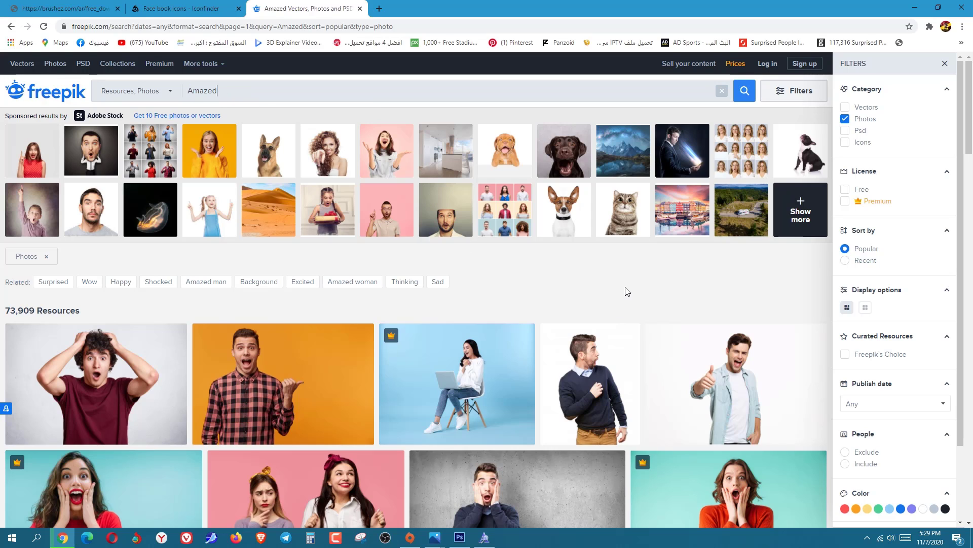
scroll(626, 291, down, 1)
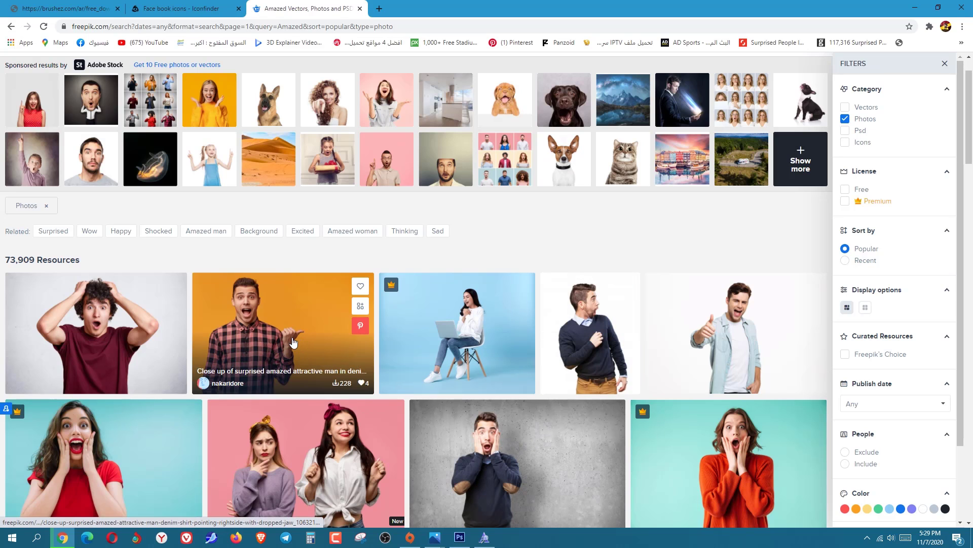
scroll(554, 267, down, 10)
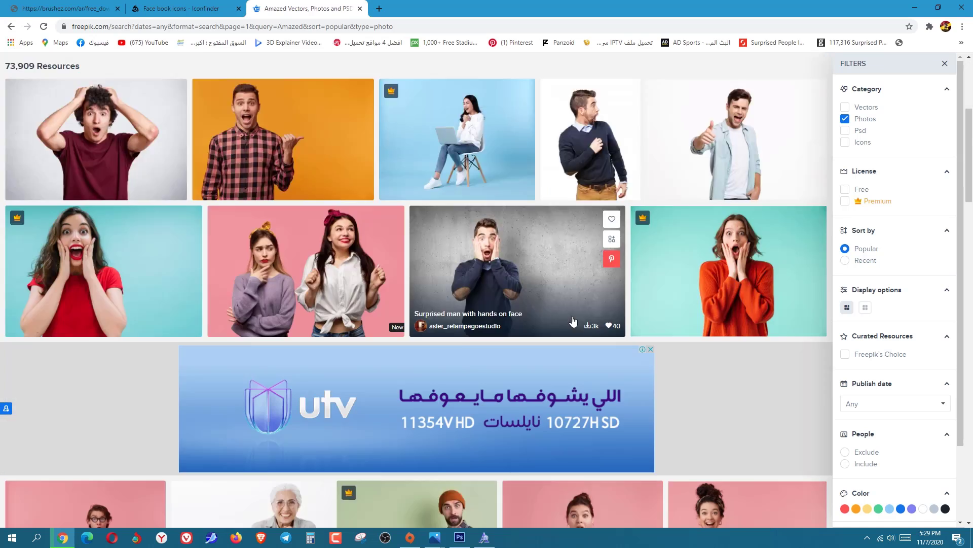
scroll(573, 340, up, 8)
scroll(573, 340, up, 5)
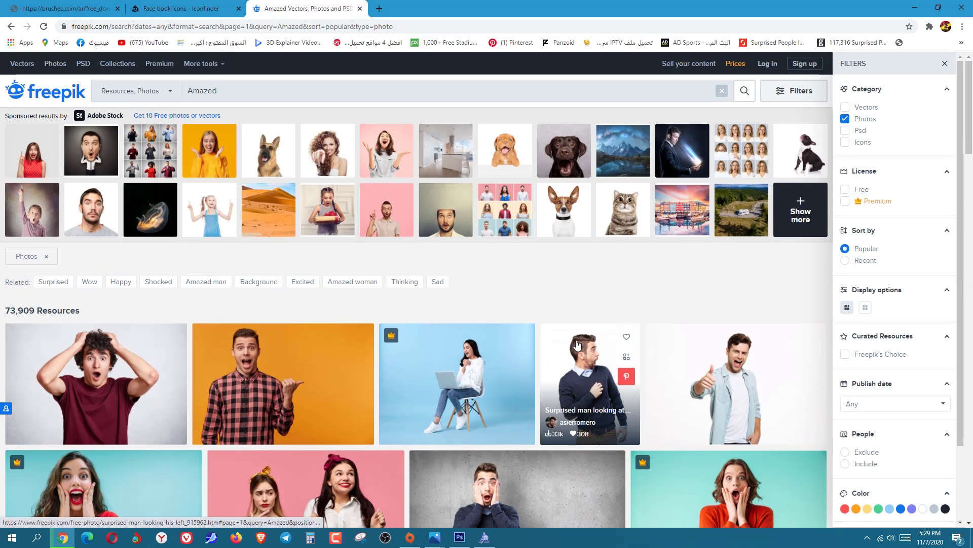
drag(252, 94, 164, 97)
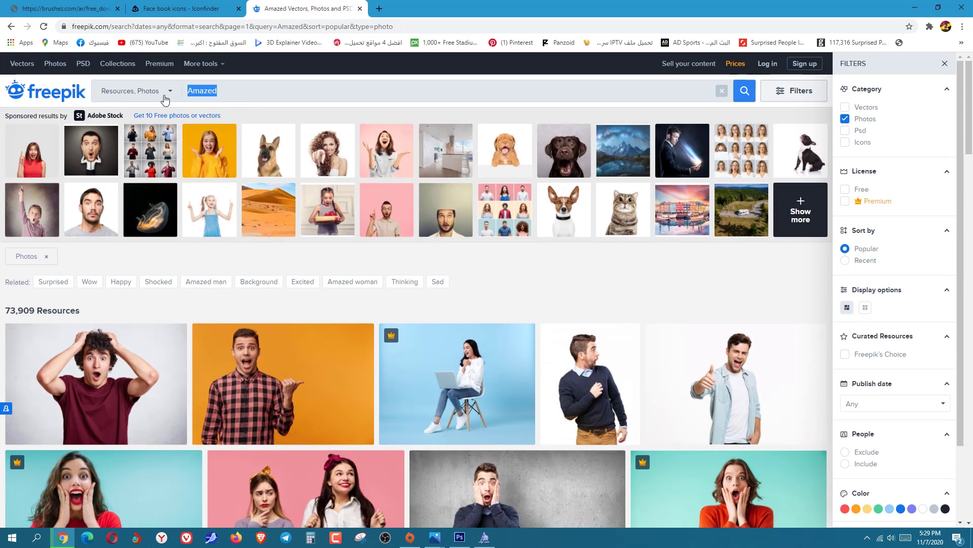
click(228, 99)
scroll(517, 289, down, 5)
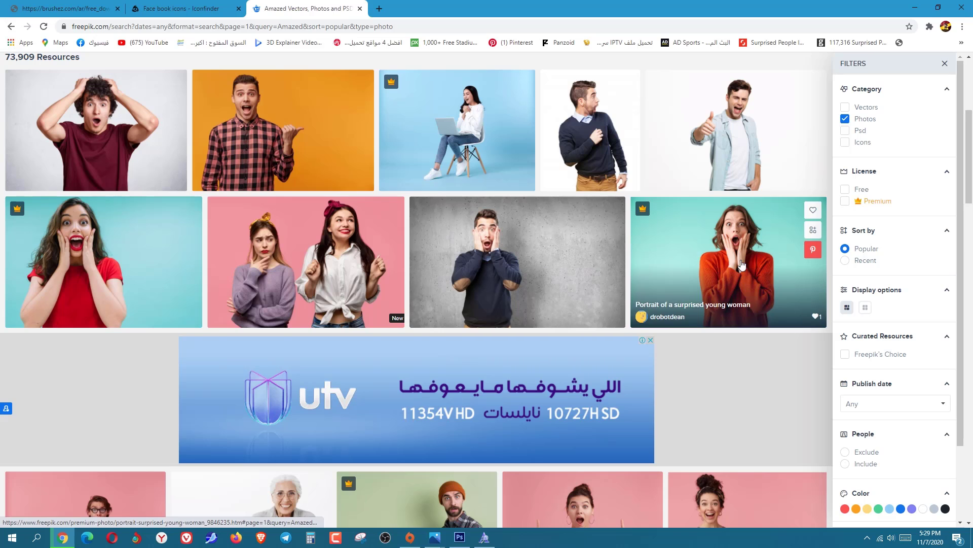
scroll(741, 264, down, 5)
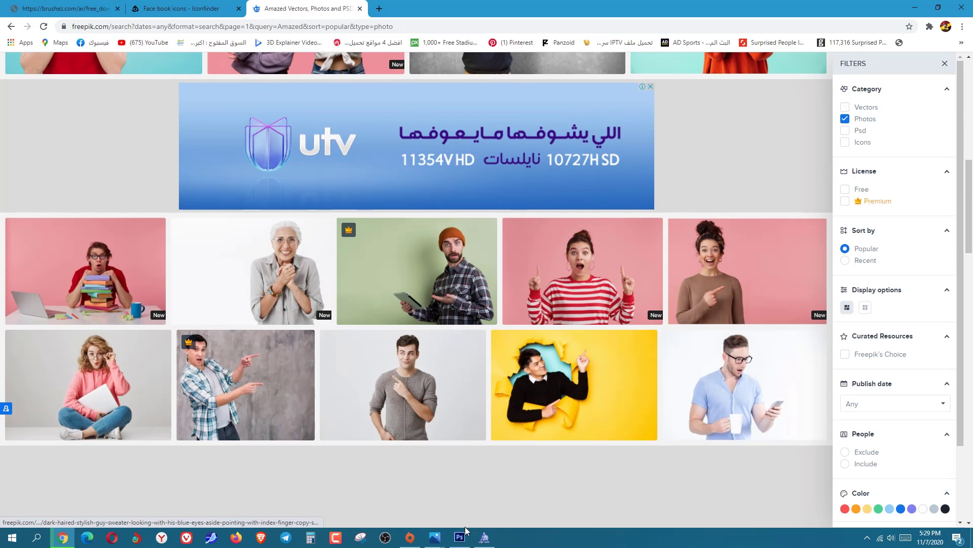
Check the finished sample thumbnail in Photos again and minimise its window.
mouse_move(435, 539)
click(461, 494)
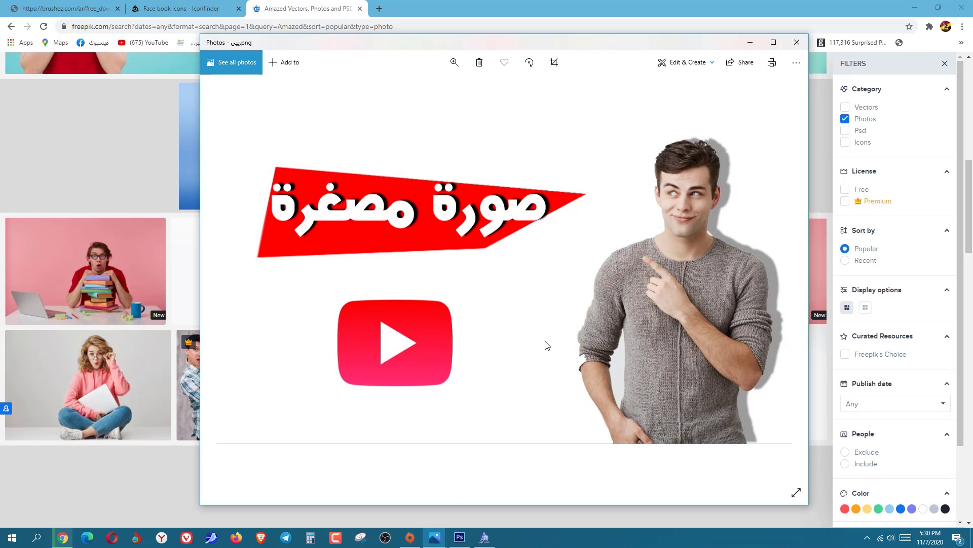
click(750, 42)
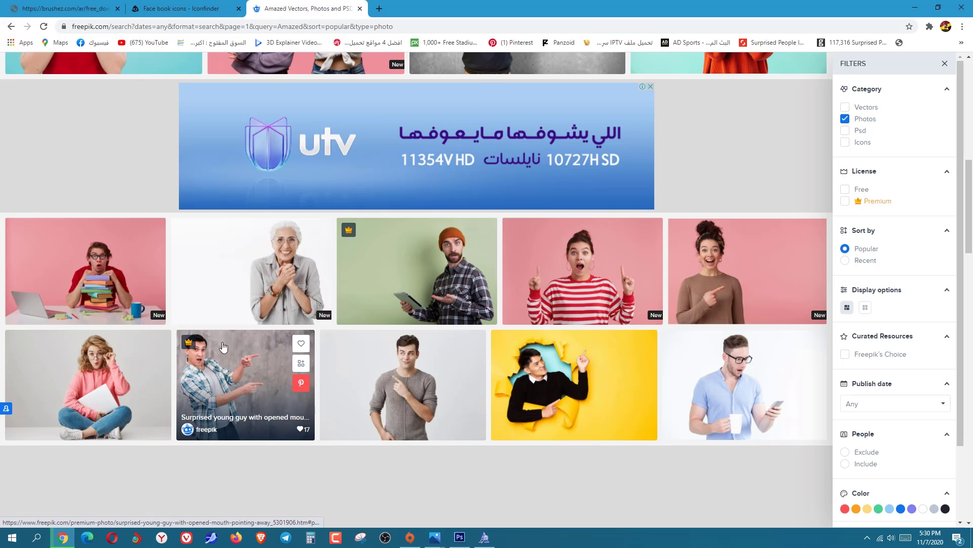
Download the free Freepik photo of the tattooed hipster guy in a white T-shirt pointing upper left, and preview the file in Photos.
scroll(644, 388, down, 6)
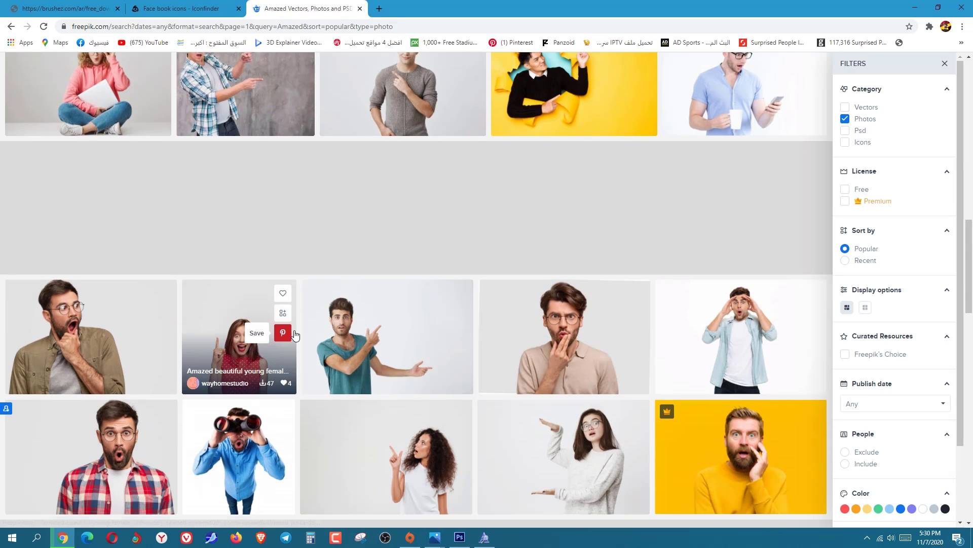
scroll(86, 406, down, 3)
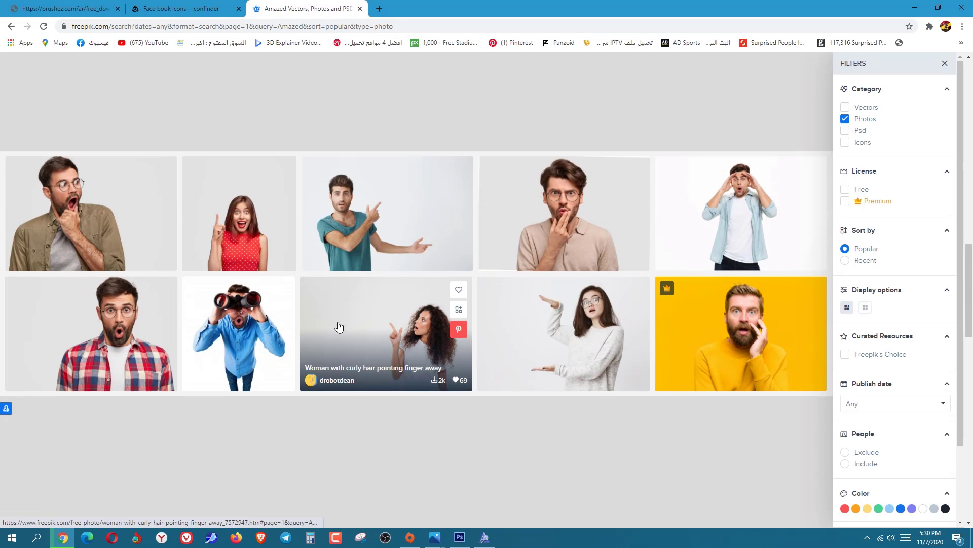
scroll(162, 314, down, 5)
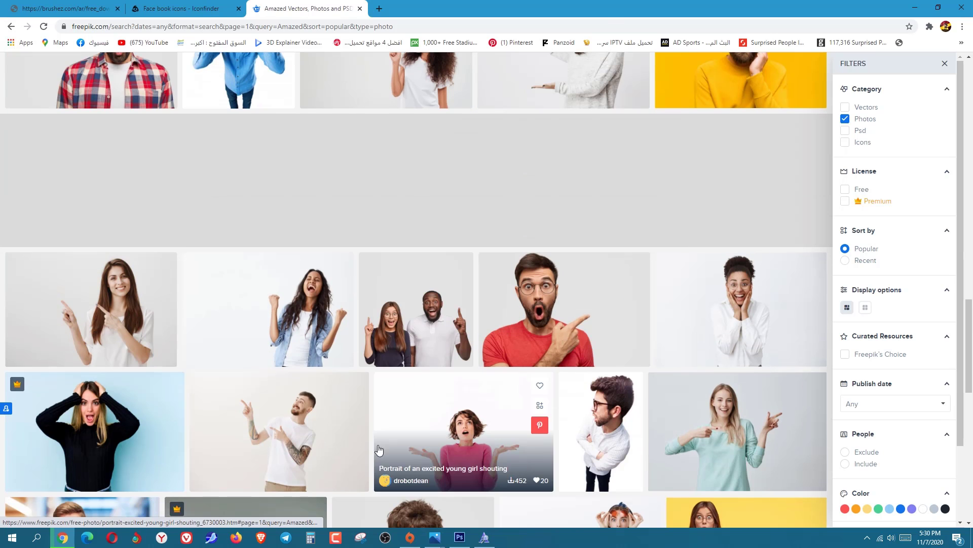
click(277, 423)
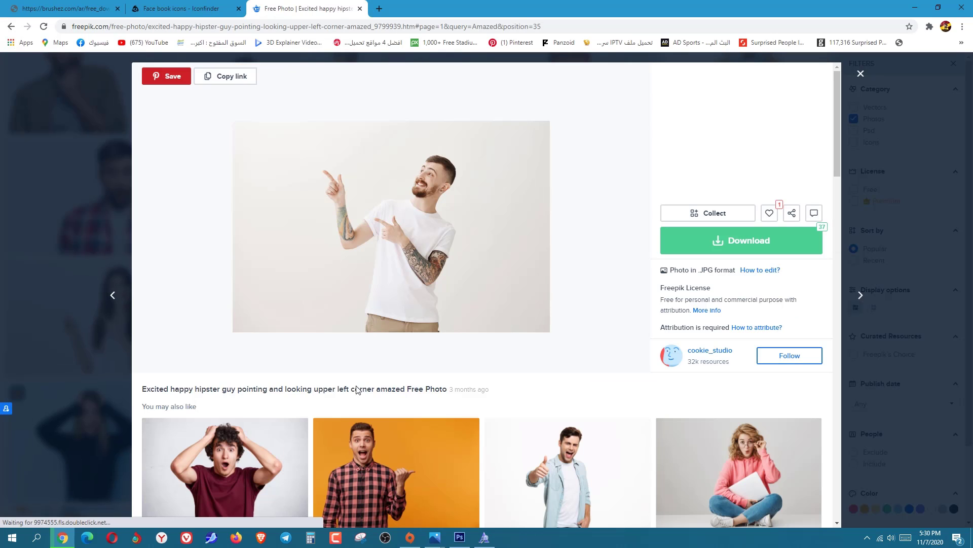
click(761, 245)
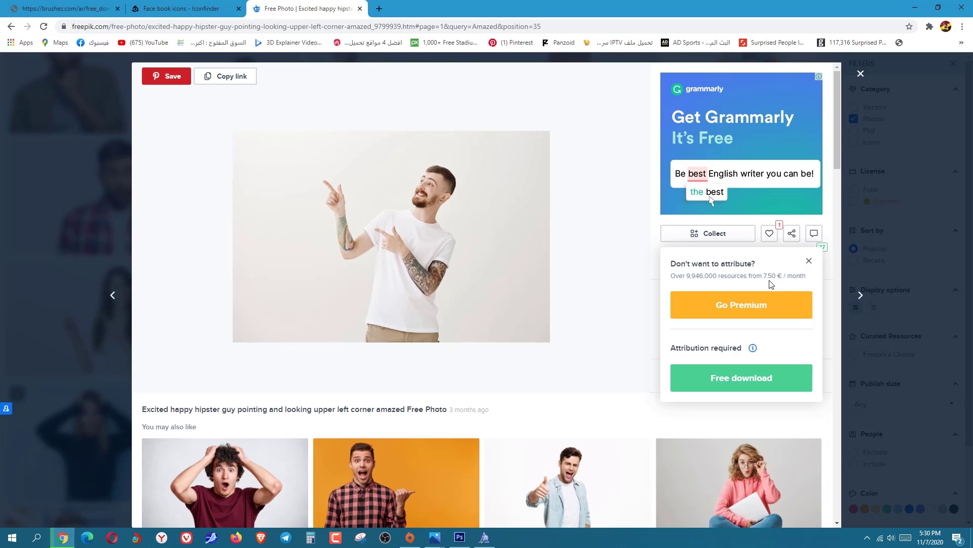
click(742, 381)
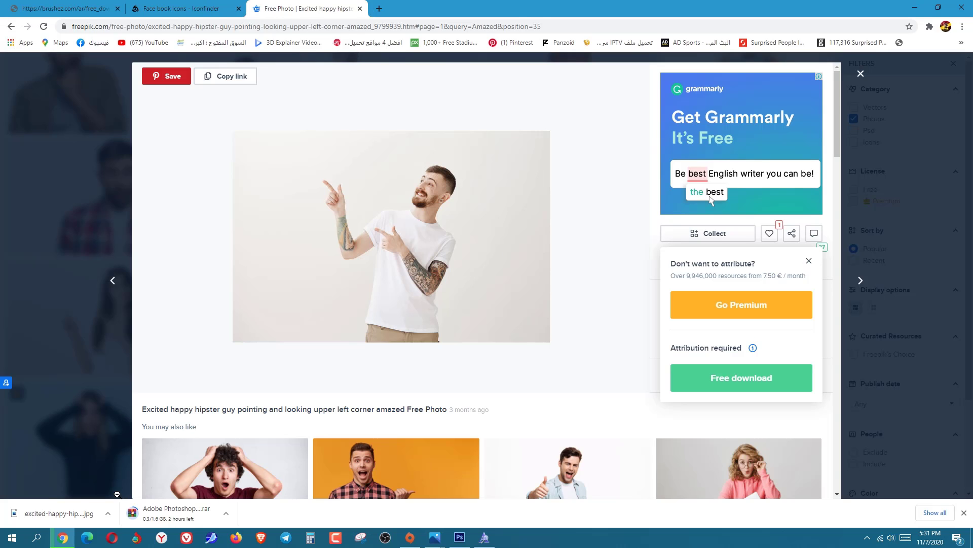
click(51, 522)
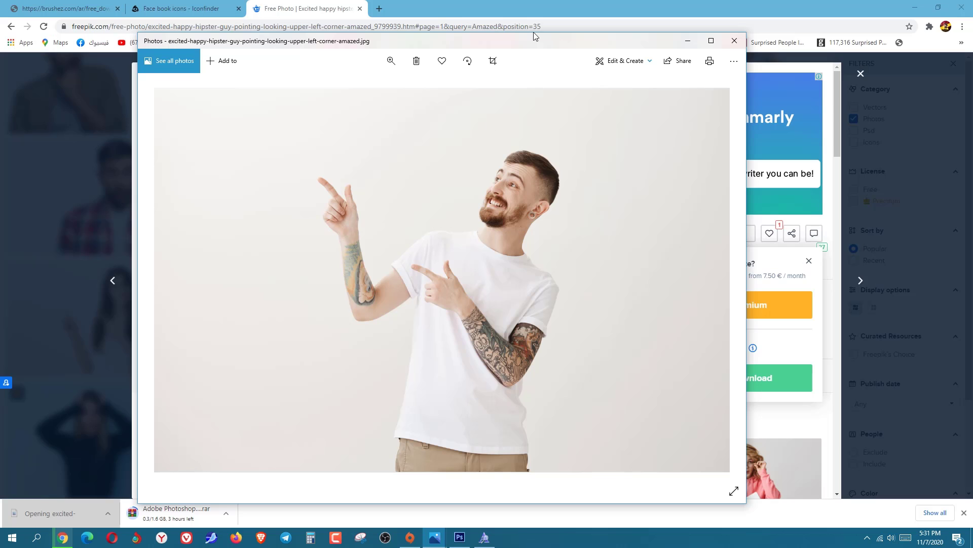
click(725, 30)
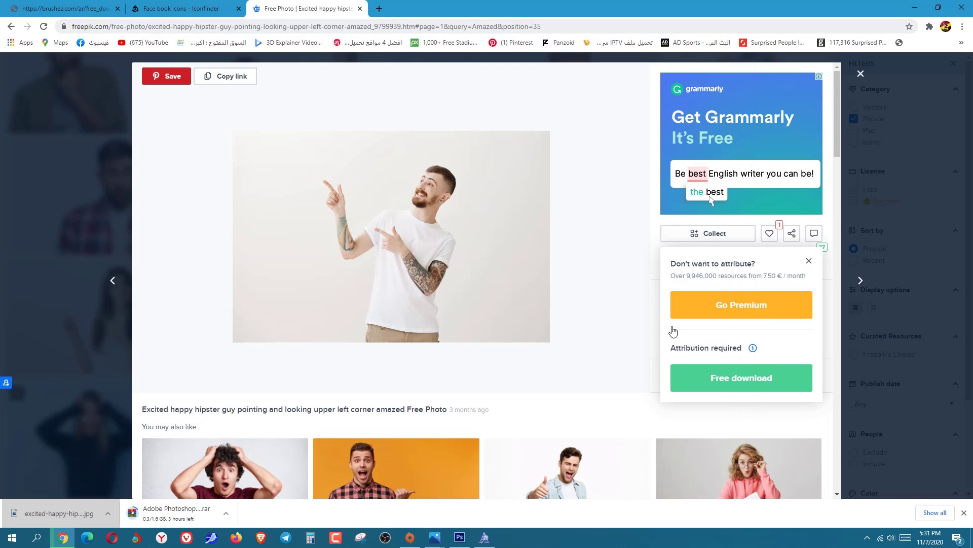
Switch to Photoshop and open excited-happy-hipster-guy-pointing-looking-upper-left-corner-amazed.jpg from the Downloads folder.
click(460, 537)
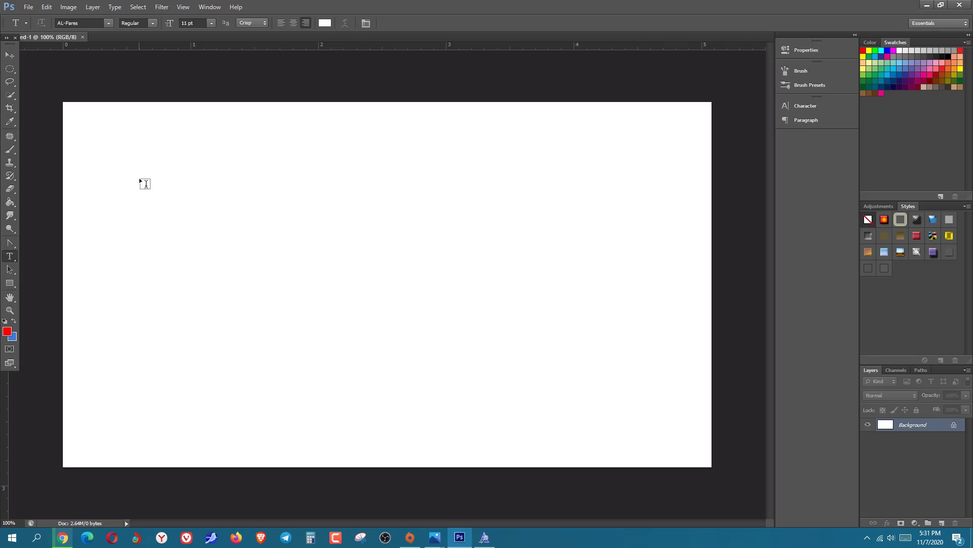
click(29, 7)
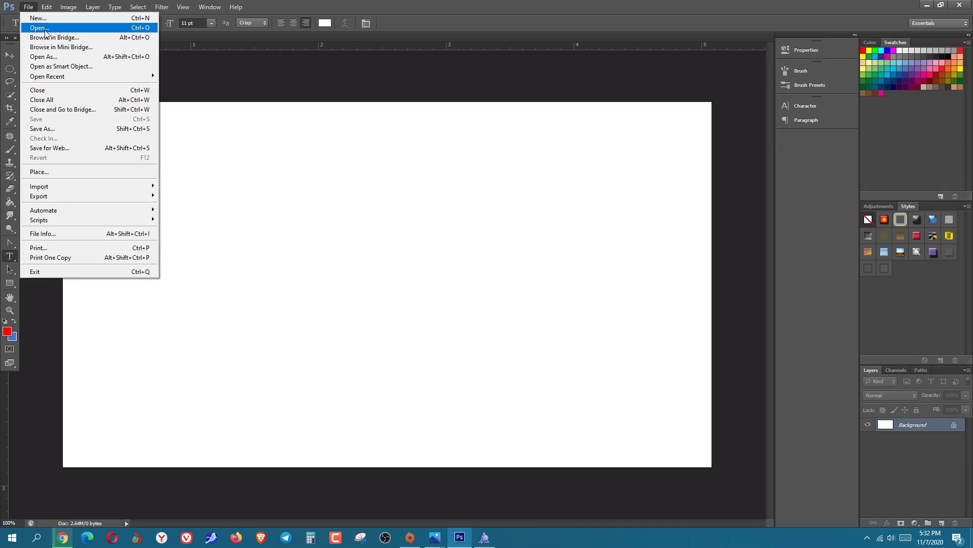
click(44, 30)
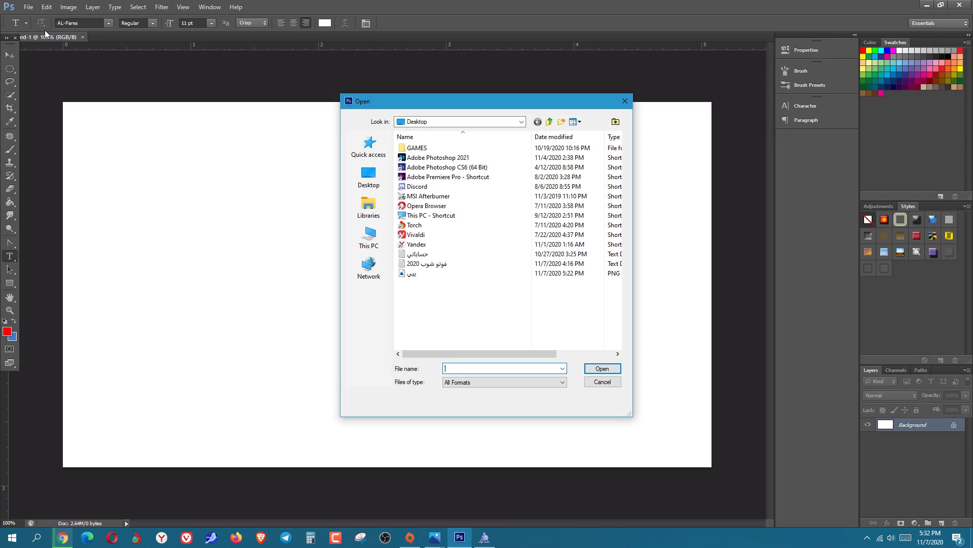
click(377, 184)
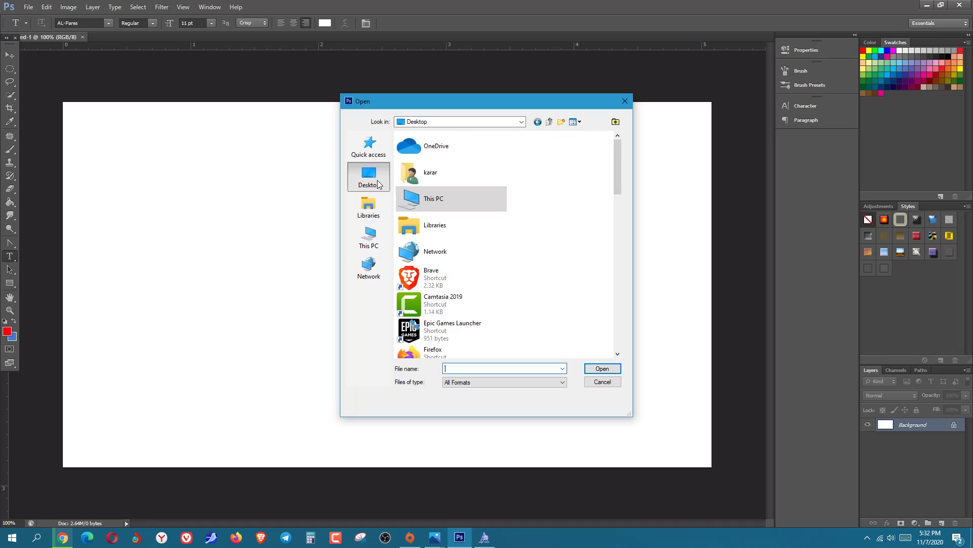
click(362, 248)
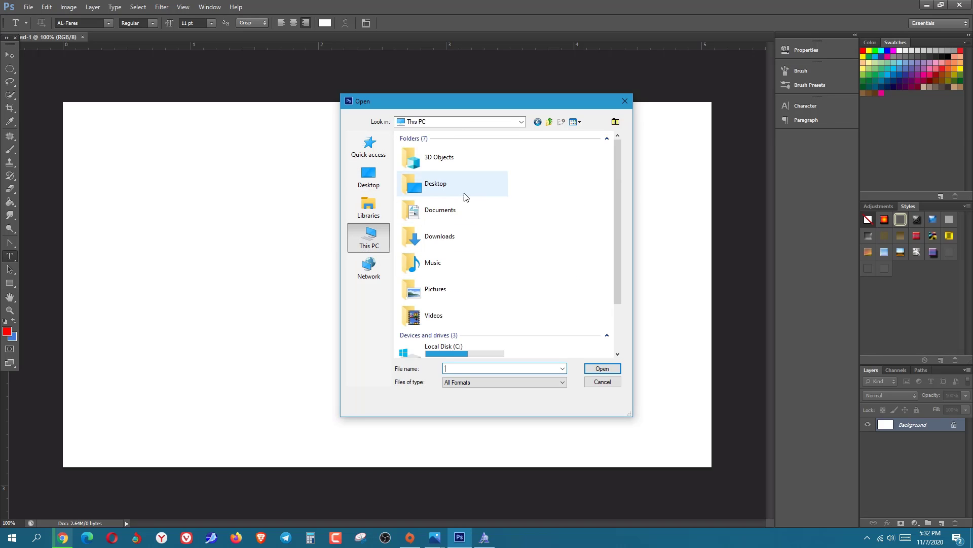
double_click(459, 234)
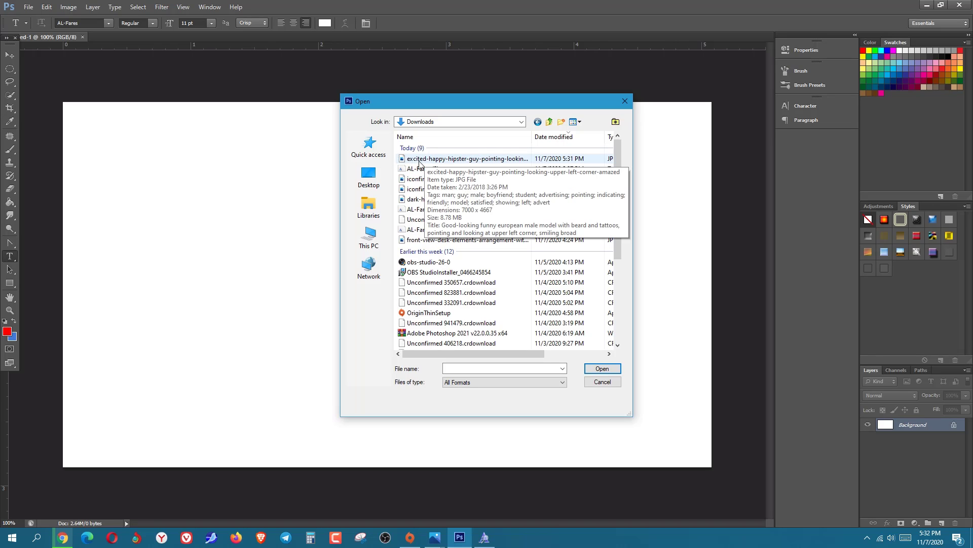
double_click(438, 159)
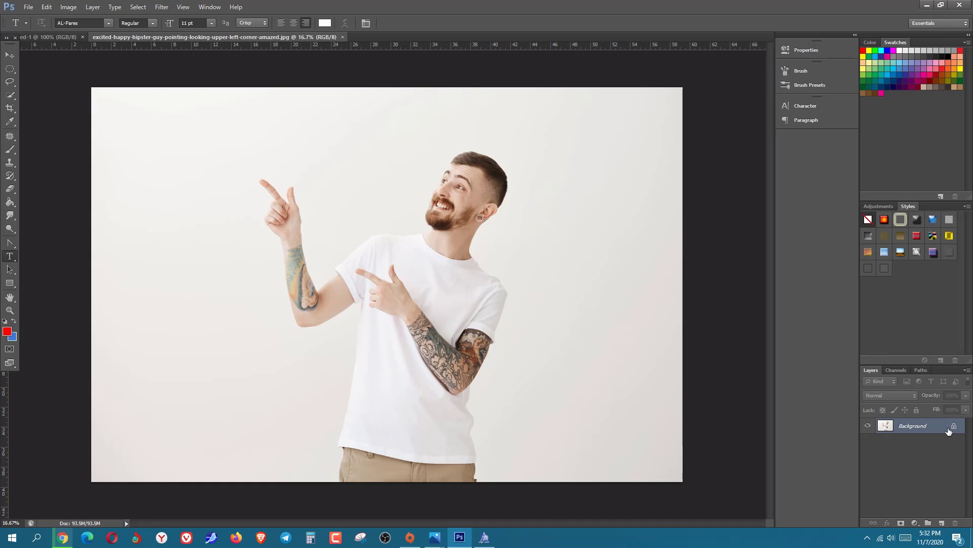
Convert the photo's locked Background into a normal layer named Layer 0 with Normal mode and 100% opacity.
double_click(949, 431)
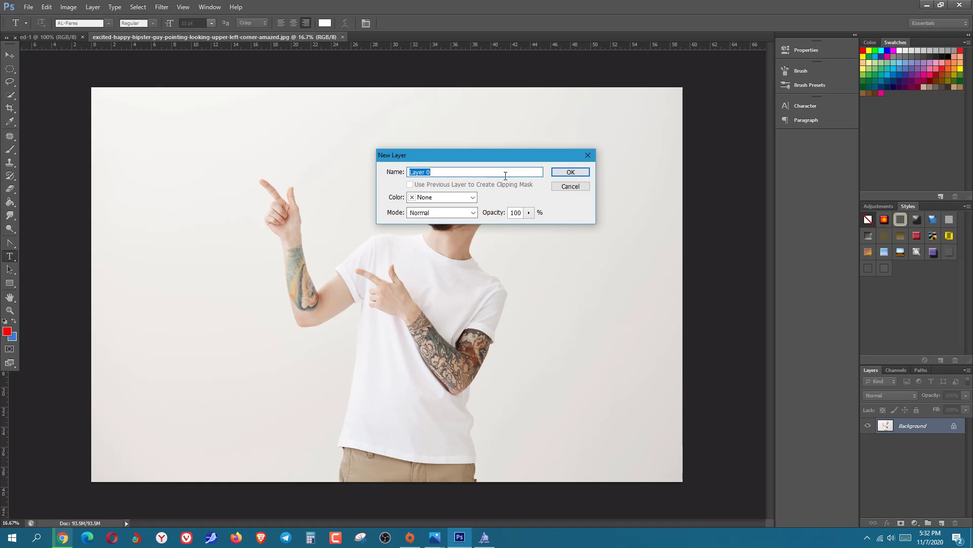
drag(479, 156, 484, 156)
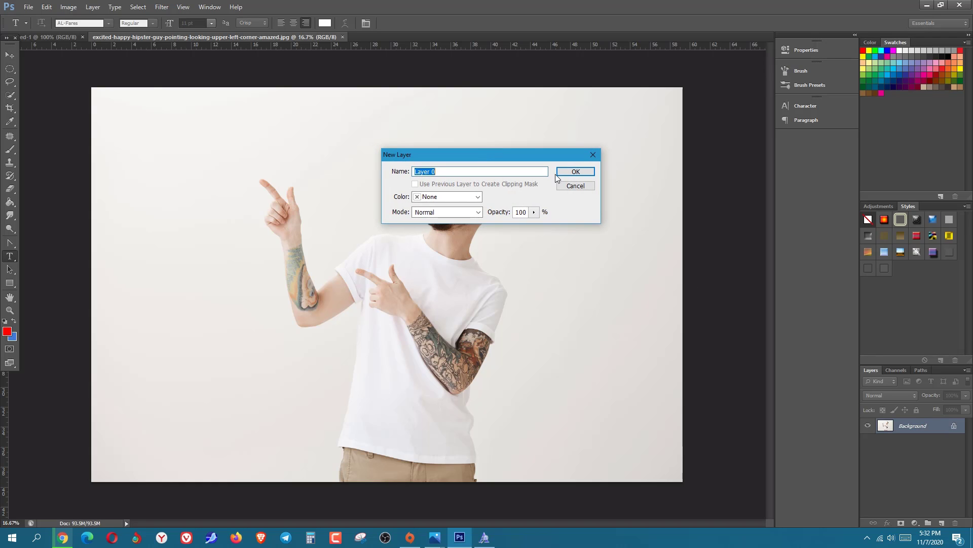
click(569, 174)
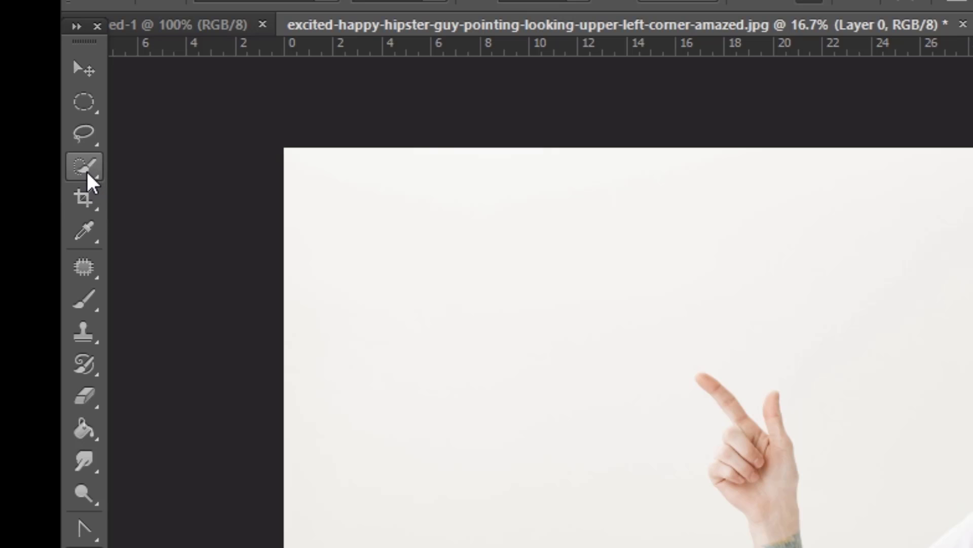
Activate the Quick Selection tool in add mode and set its brush size to 193 px.
click(85, 167)
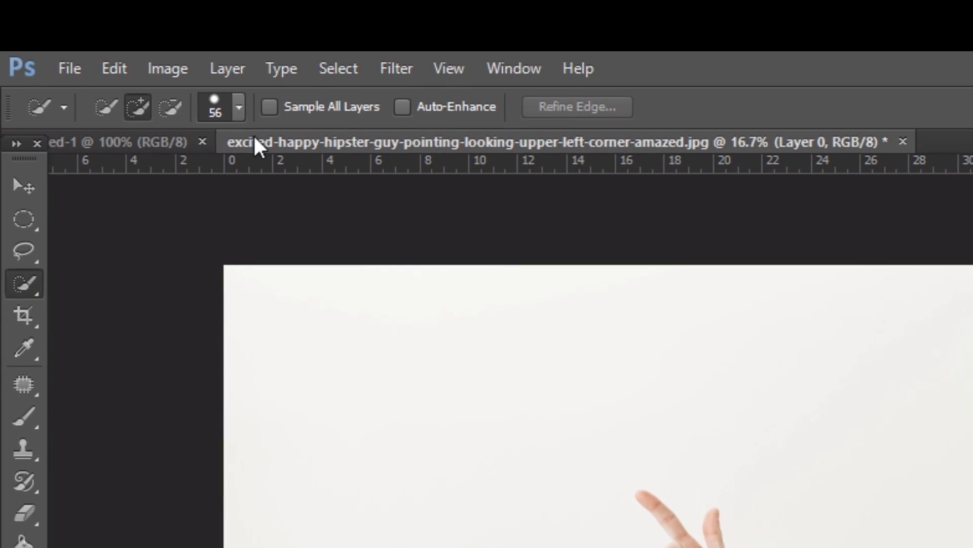
click(239, 107)
mouse_move(174, 183)
mouse_down()
mouse_move(206, 182)
mouse_move(493, 317)
mouse_up()
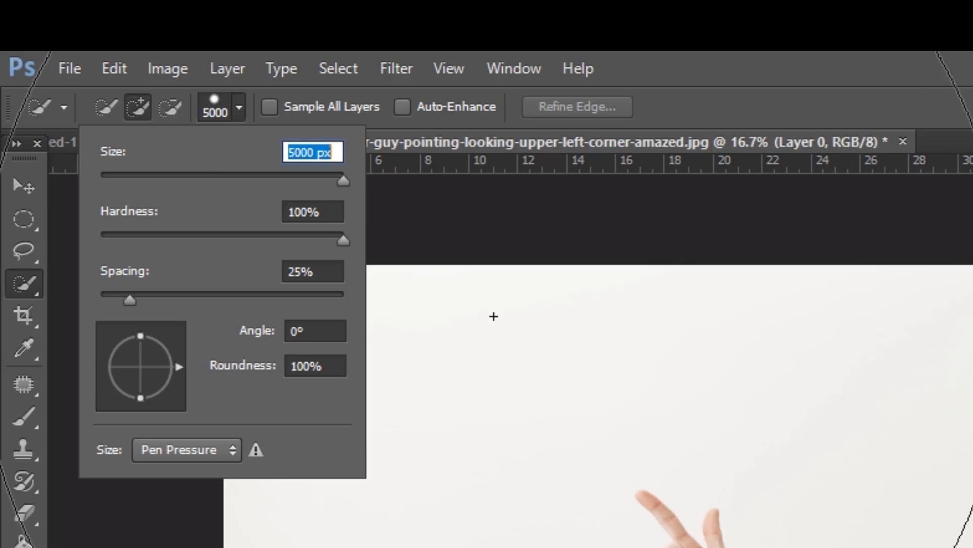
mouse_move(256, 180)
mouse_down()
mouse_move(239, 179)
mouse_move(280, 190)
mouse_up()
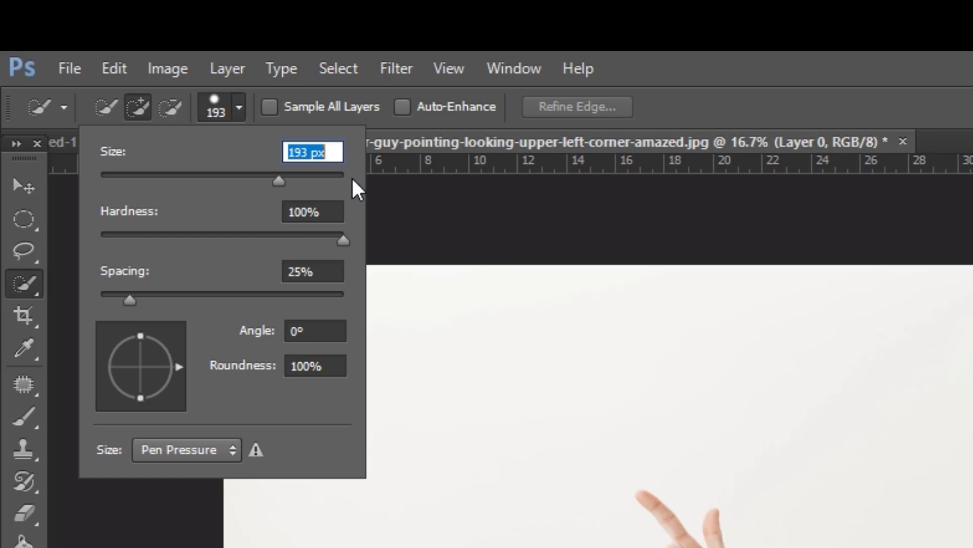
click(238, 104)
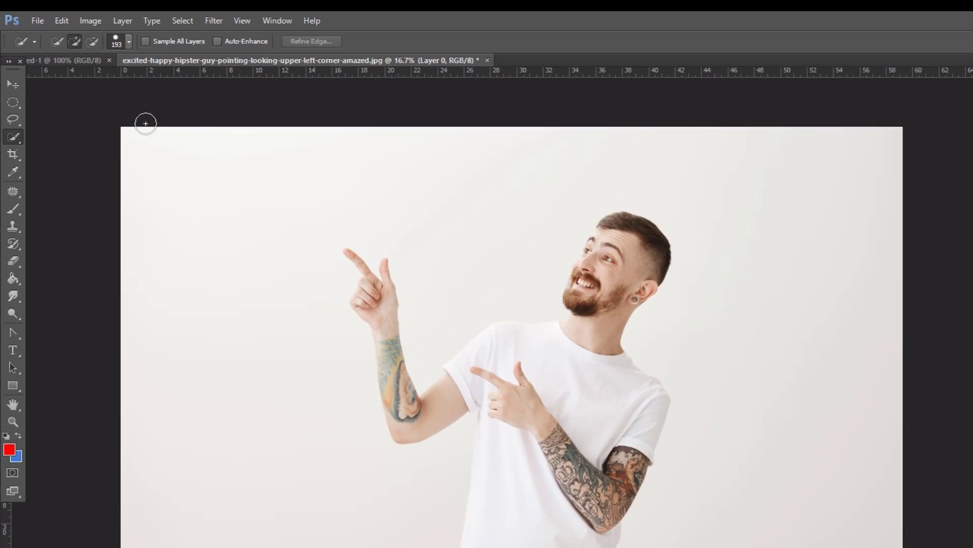
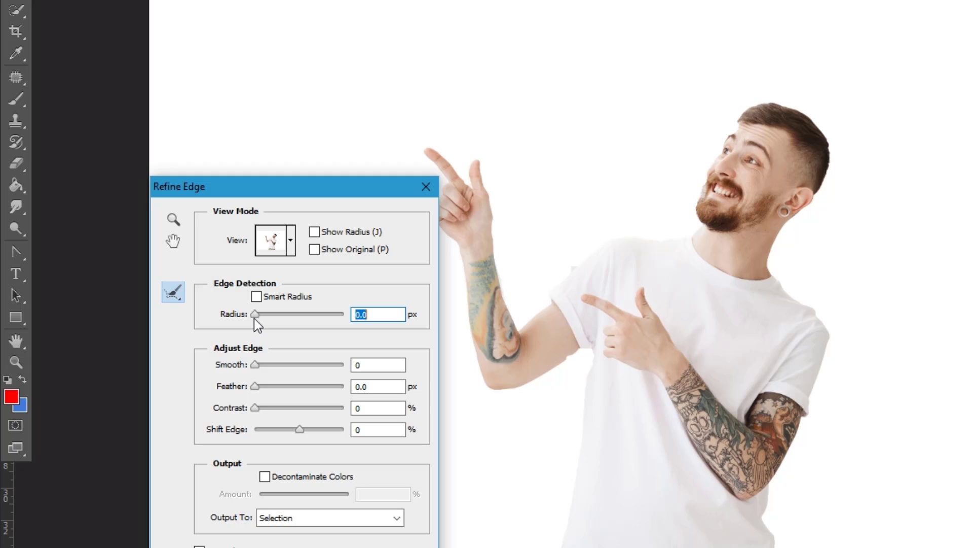
Refine the man's selection edge with Radius 50.6 px, Smooth 84, Feather 4.2 px, Contrast 36% and Shift Edge +20%.
drag(254, 316, 311, 319)
drag(255, 364, 329, 365)
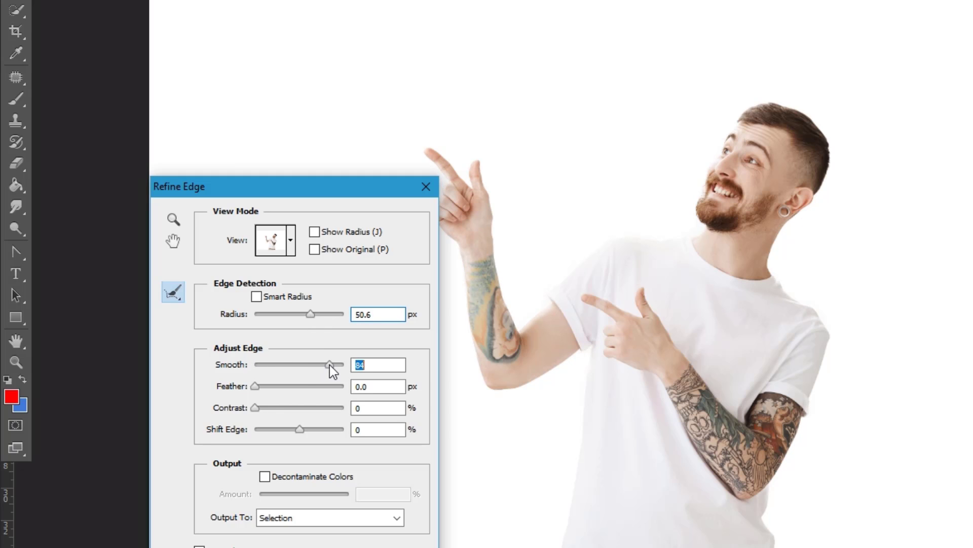
drag(256, 408, 321, 429)
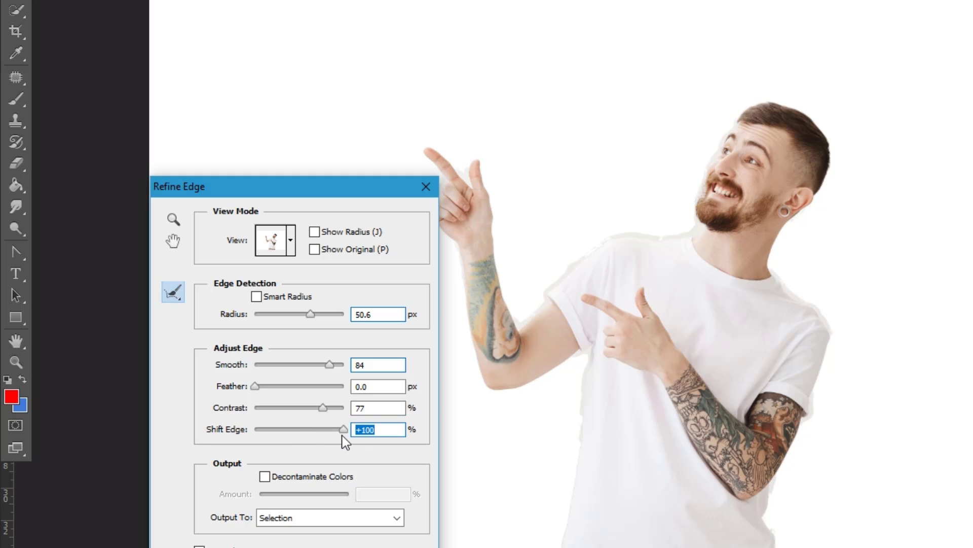
drag(343, 432, 275, 387)
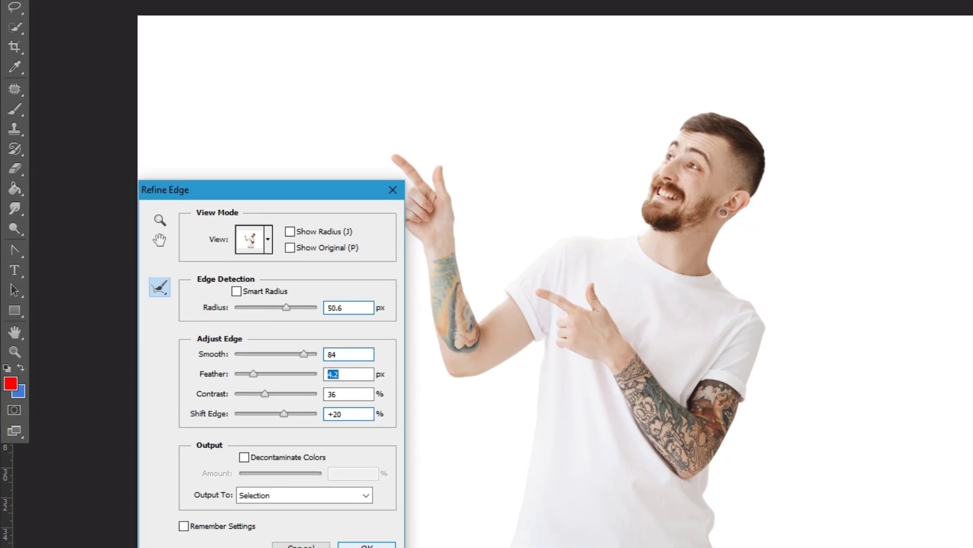
click(406, 547)
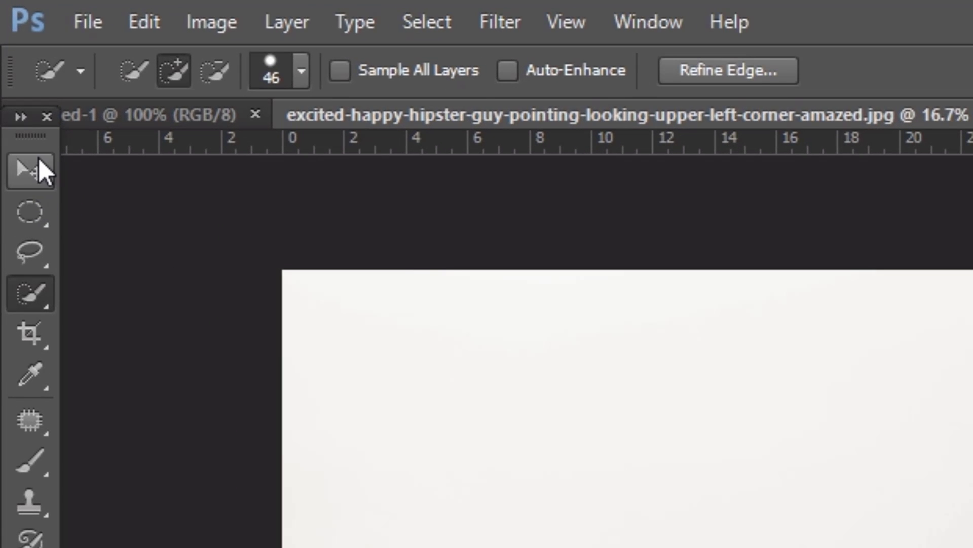
Move the selected man from the photo into the blank 1280 × 720 document with the Move tool.
click(31, 172)
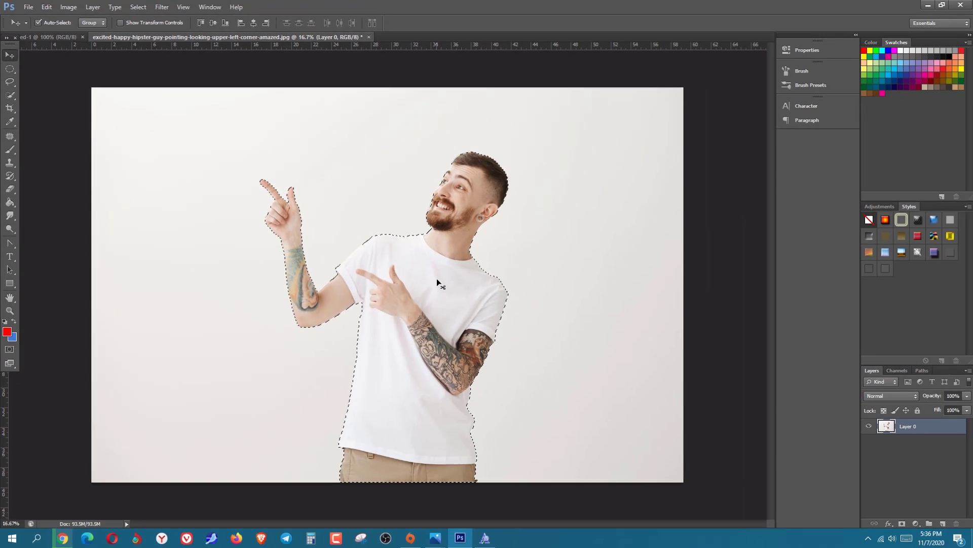
drag(436, 278, 454, 256)
drag(490, 349, 428, 320)
drag(364, 327, 396, 400)
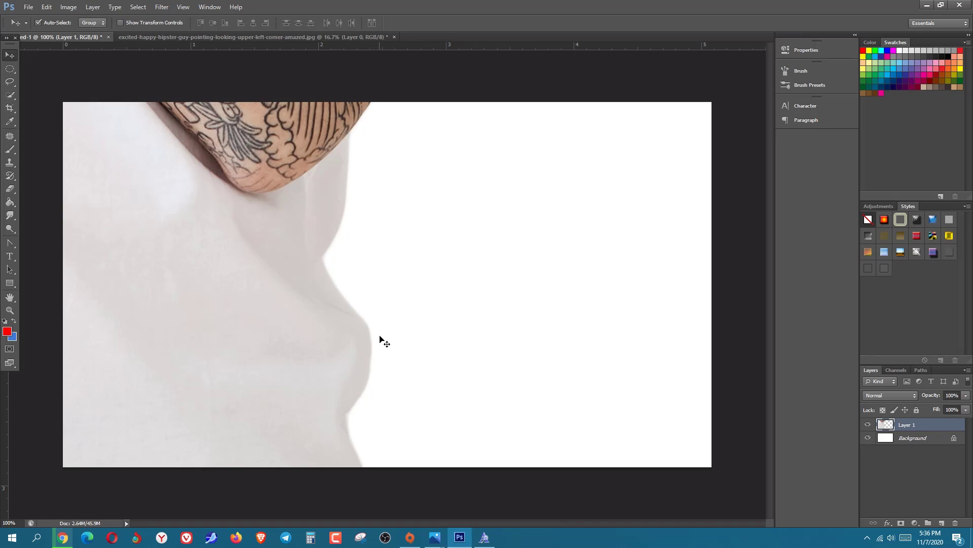
Scale the man's layer down with Free Transform to about 22.7% width and 25.2% height, repositioning it as needed, and apply the transformation.
key(ctrl+t)
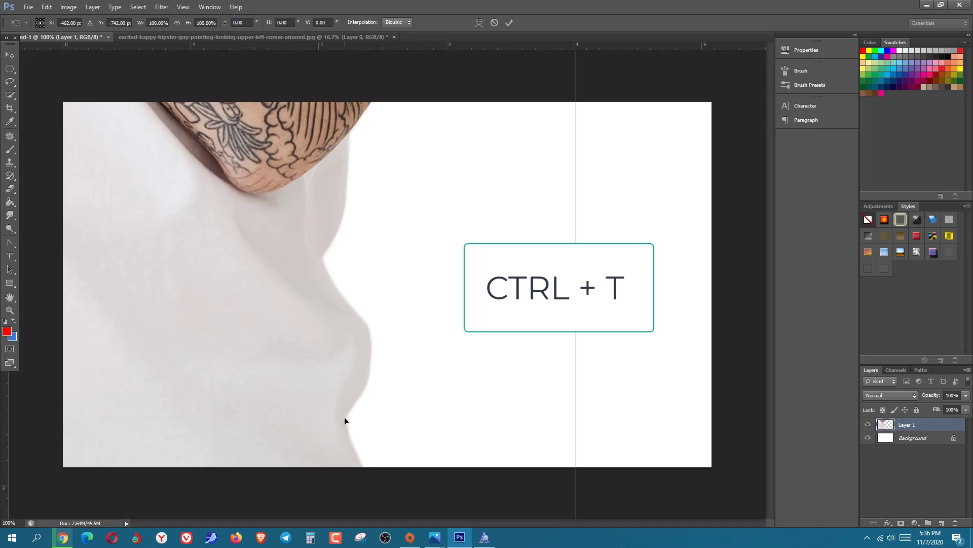
drag(345, 421, 317, 343)
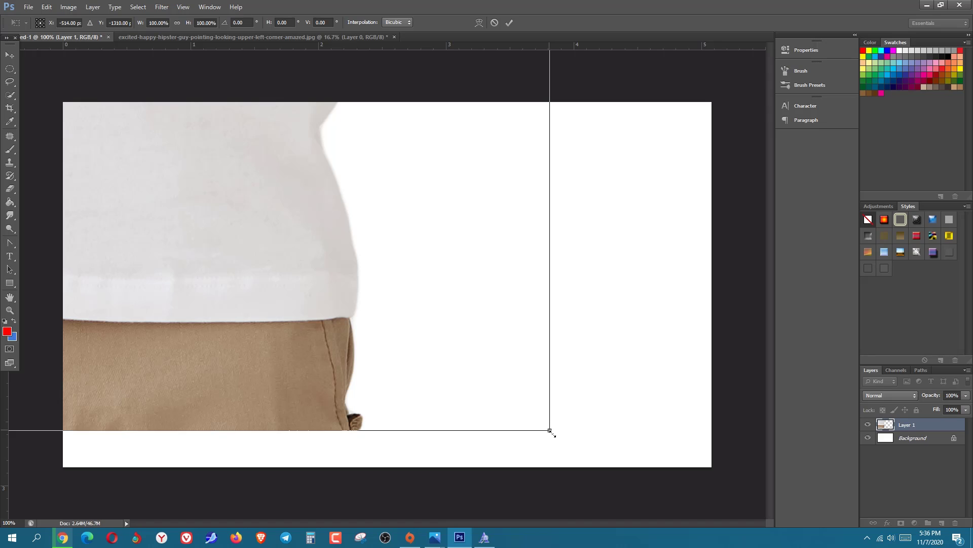
key(shift+alt)
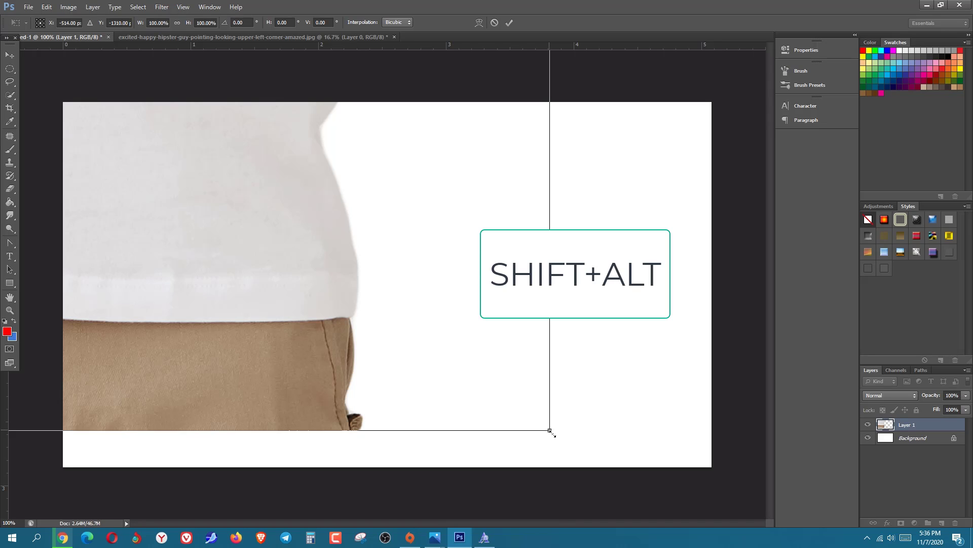
drag(552, 433, 183, 139)
drag(131, 78, 502, 357)
drag(594, 451, 235, 156)
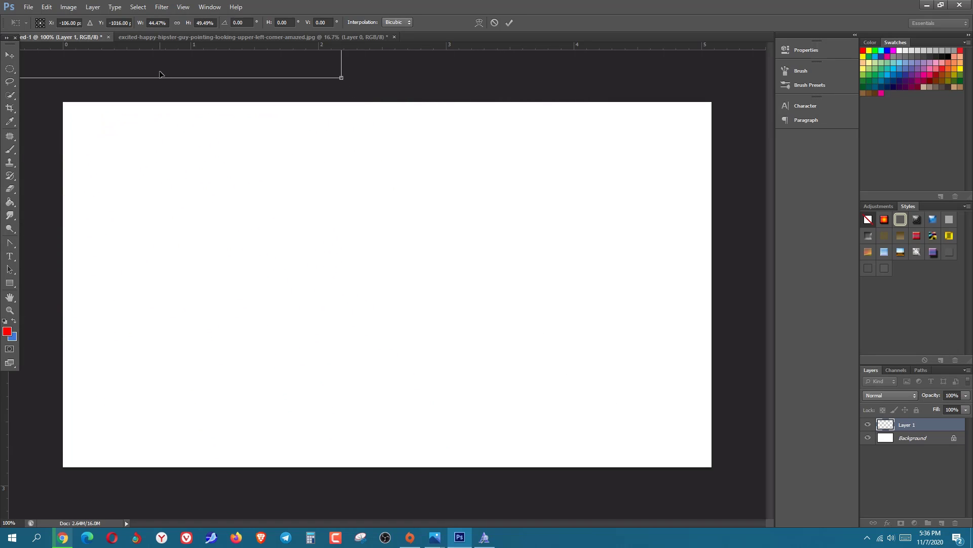
drag(153, 67, 449, 406)
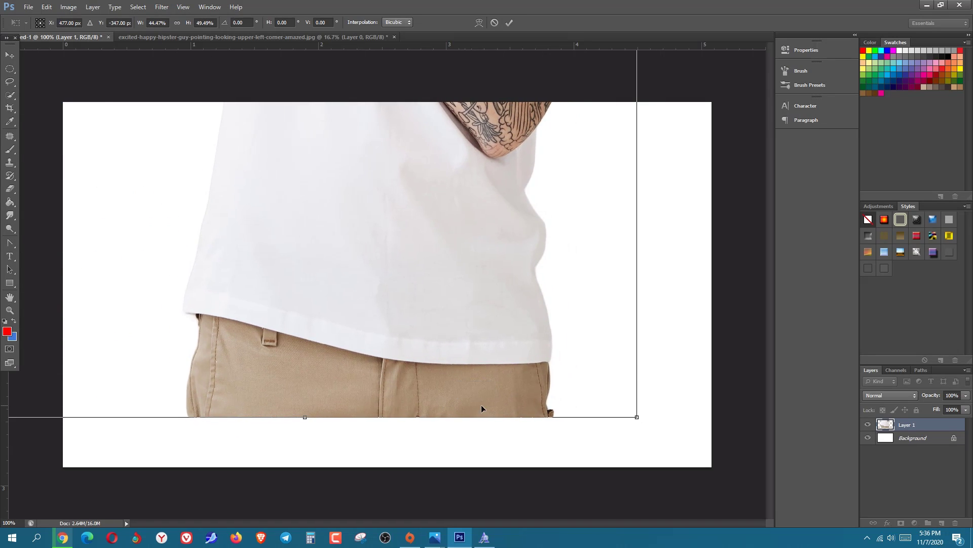
drag(638, 418, 391, 238)
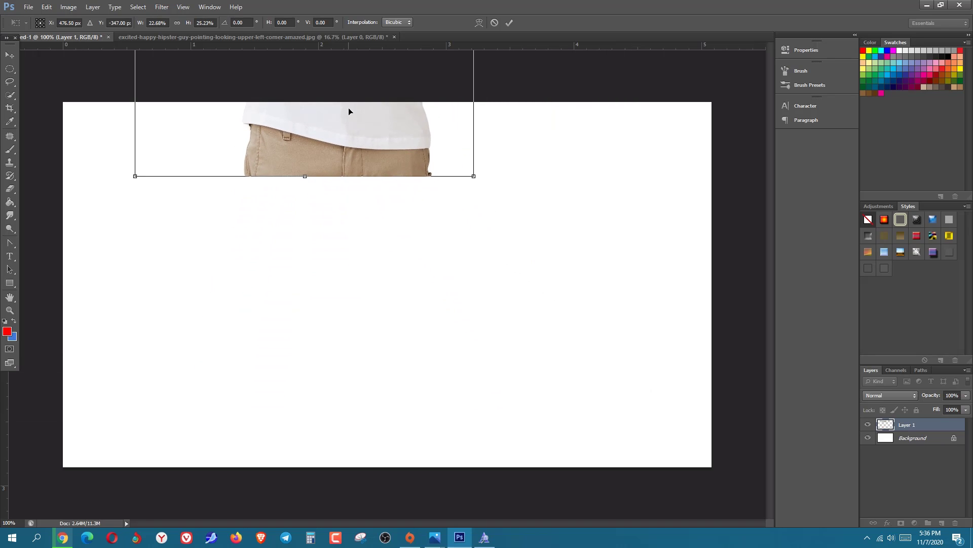
key(Return)
Bring the man down into the canvas, scale him to about 61.9%, and place him on the canvas's right side with his trousers at the bottom edge.
drag(374, 136, 473, 364)
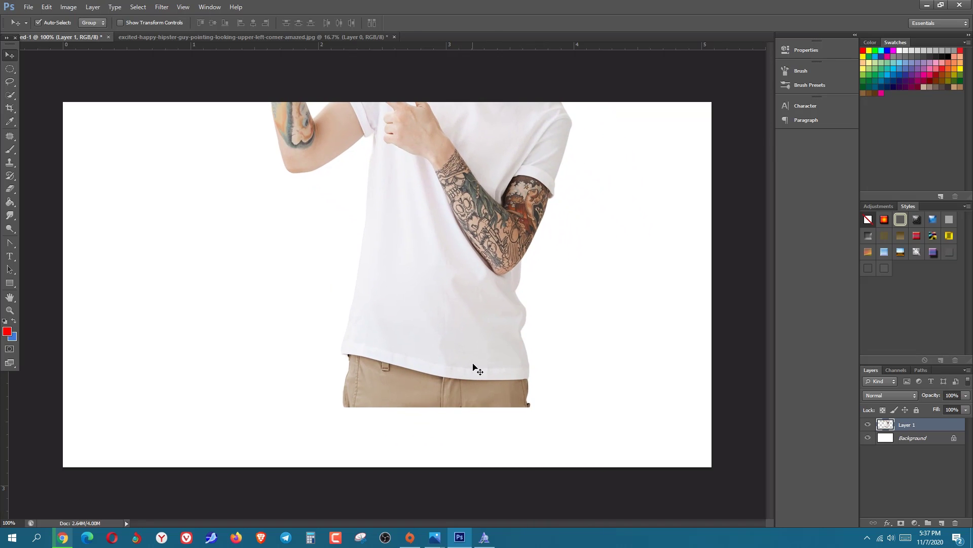
key(ctrl+t)
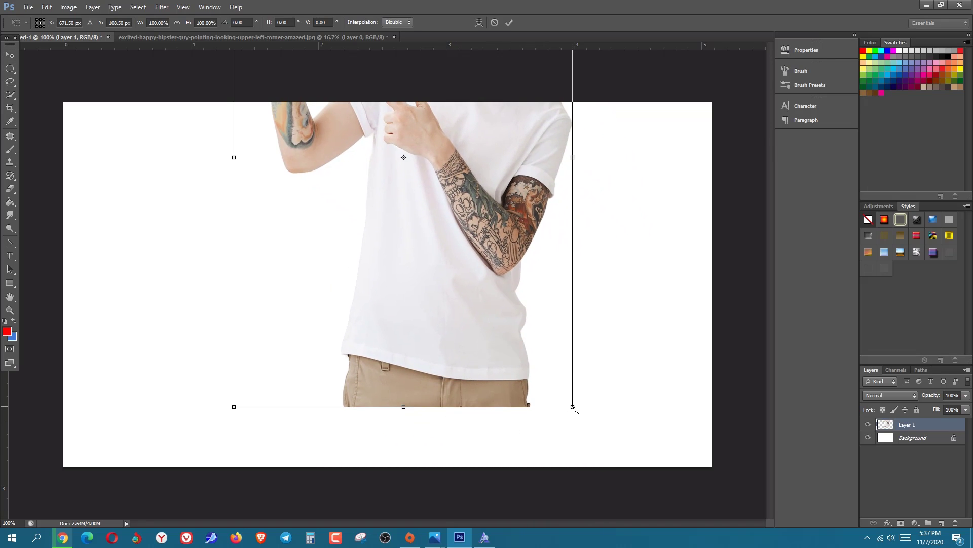
drag(574, 408, 508, 312)
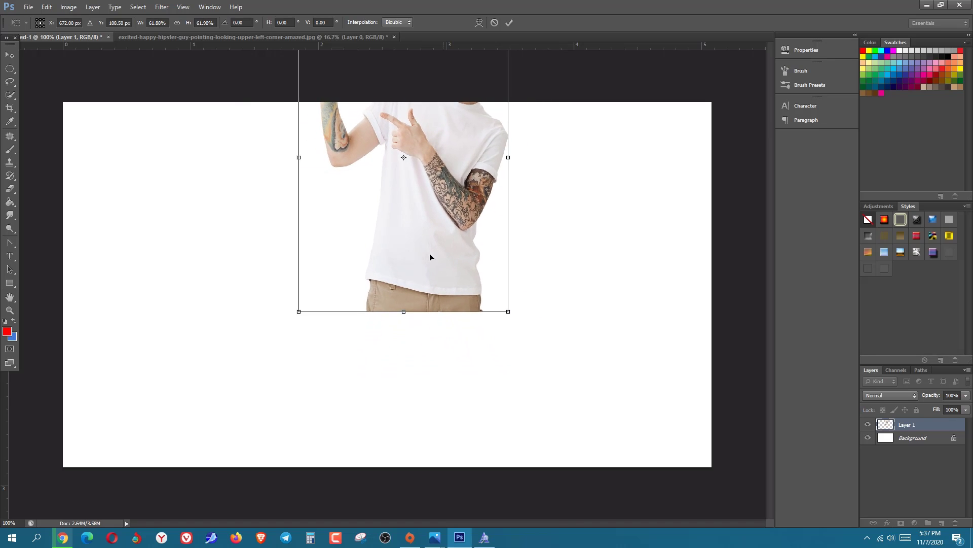
drag(435, 203, 572, 348)
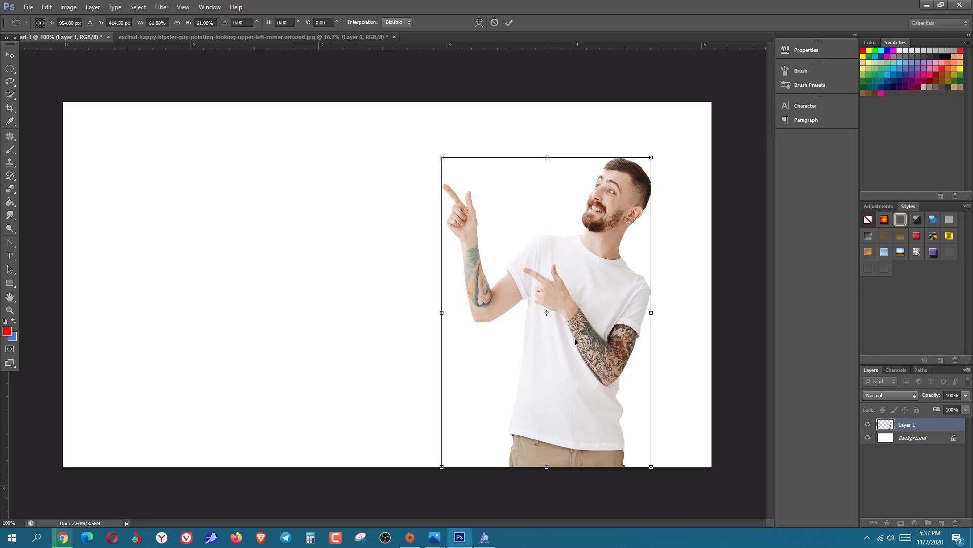
Enlarge the man to about 70% in the same transform, apply it, and position him on the canvas's right side with his trousers at the bottom edge.
drag(656, 161, 672, 126)
drag(582, 384, 579, 352)
drag(674, 472, 658, 455)
drag(592, 398, 597, 415)
drag(654, 135, 676, 144)
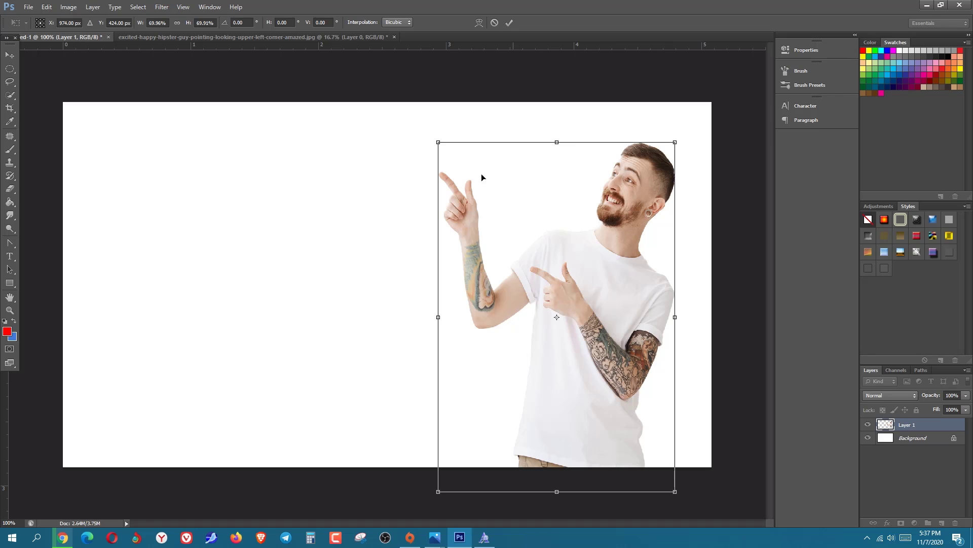
click(11, 56)
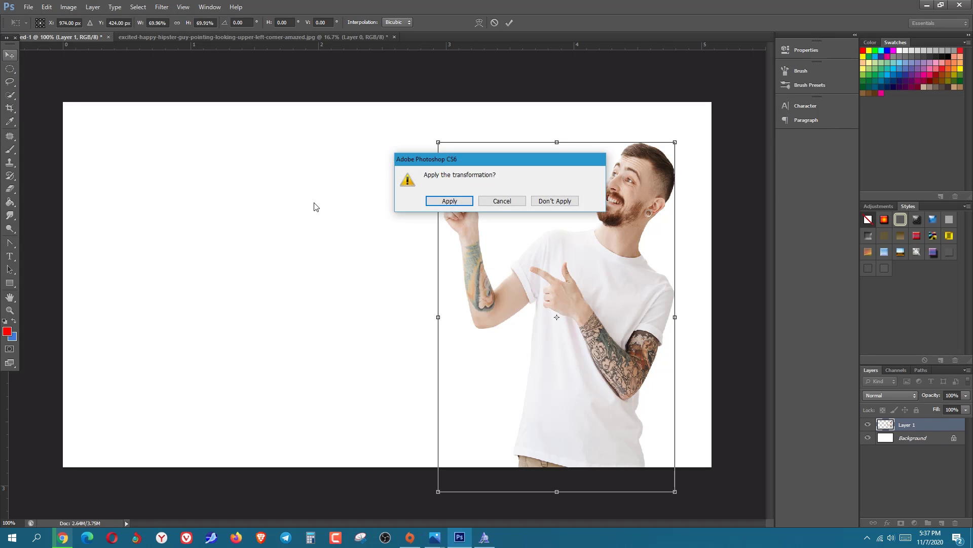
click(445, 201)
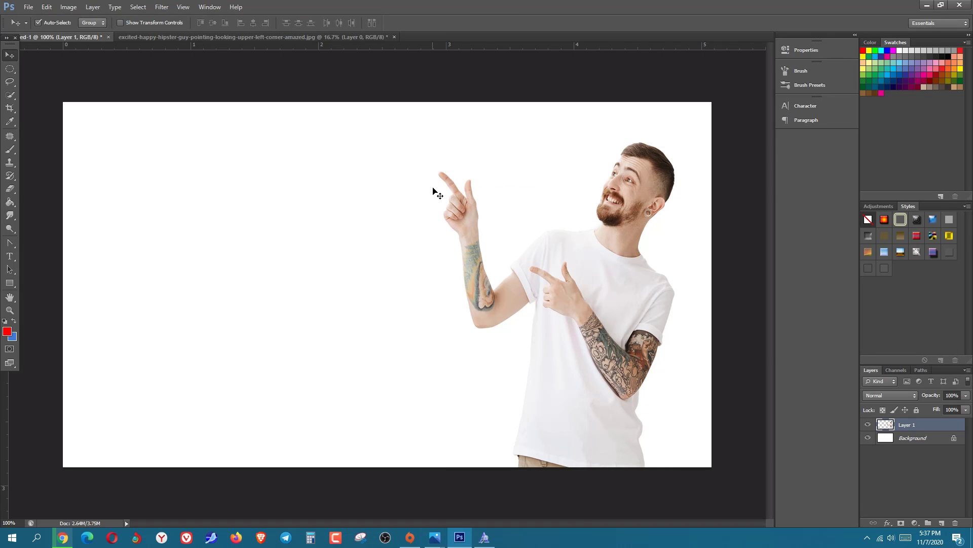
drag(588, 399, 583, 381)
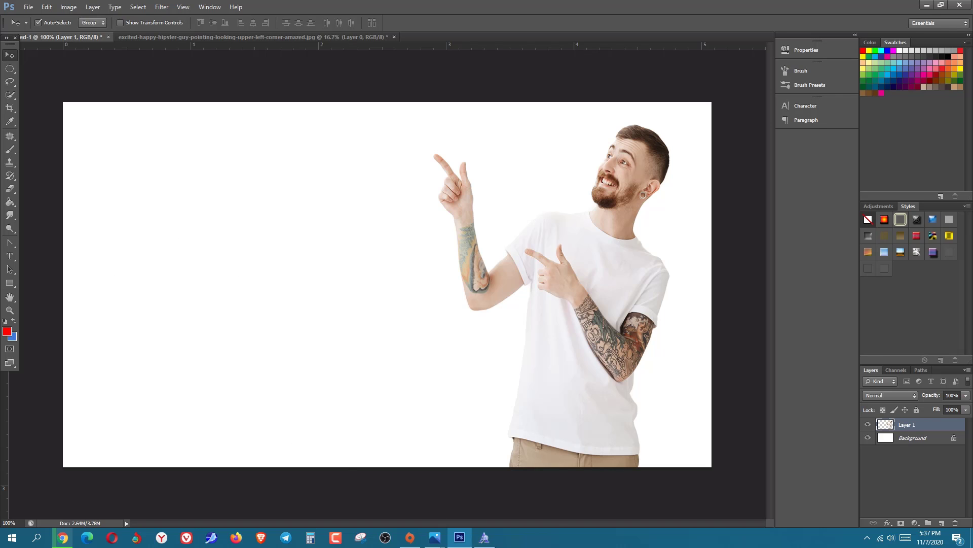
Switch to Photos to examine the sample thumbnail's layout, and return to Photoshop.
mouse_move(436, 541)
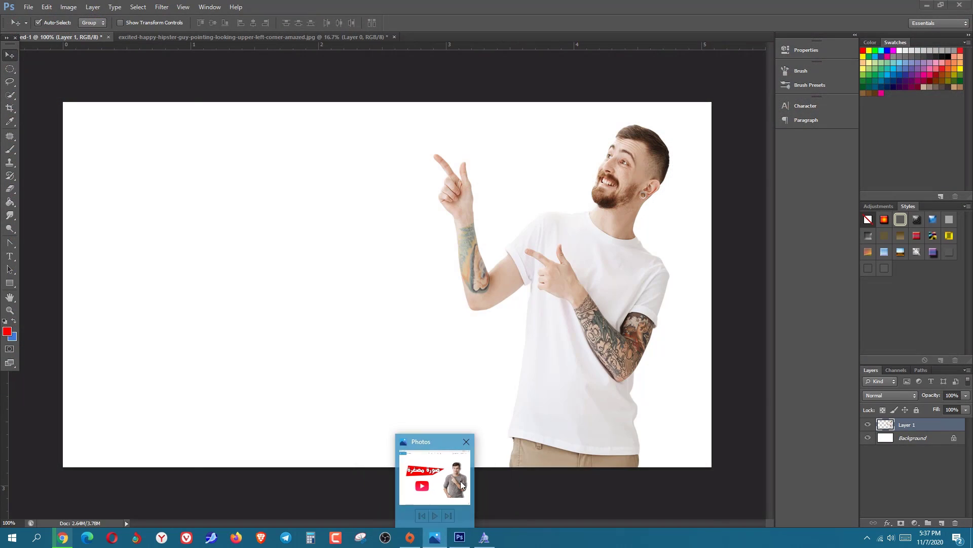
click(460, 481)
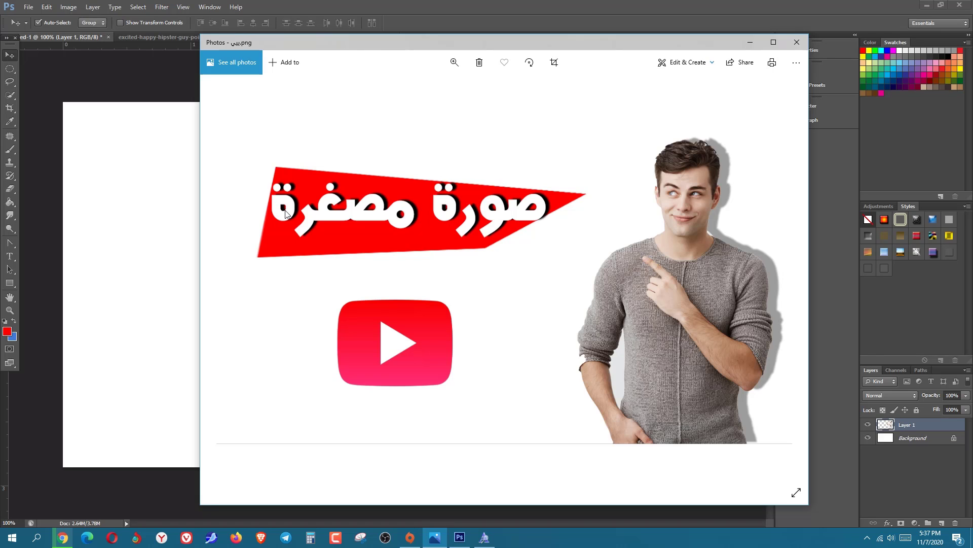
click(435, 537)
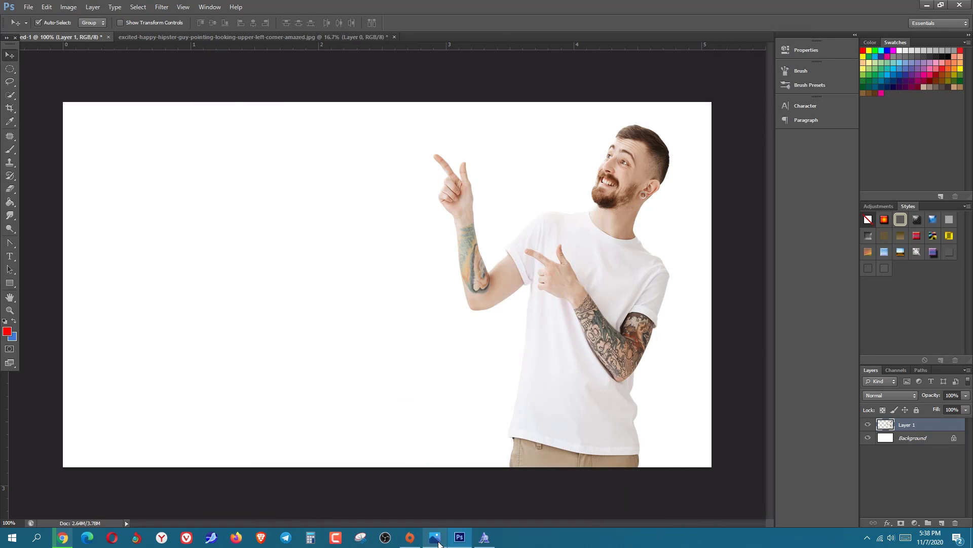
Draw a wide rectangle in the canvas's upper-left area, rasterize the shape, and fill it red with the Paint Bucket.
click(10, 283)
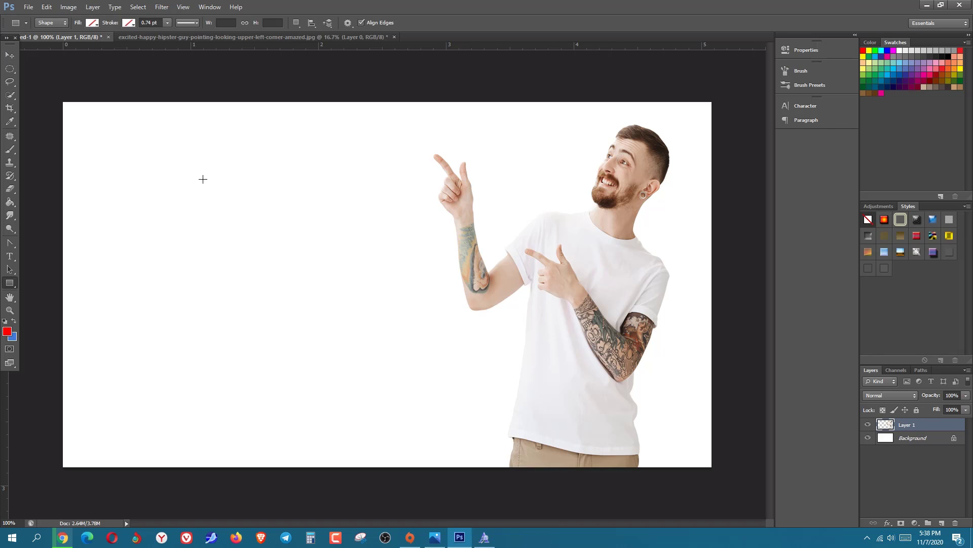
drag(106, 165, 379, 256)
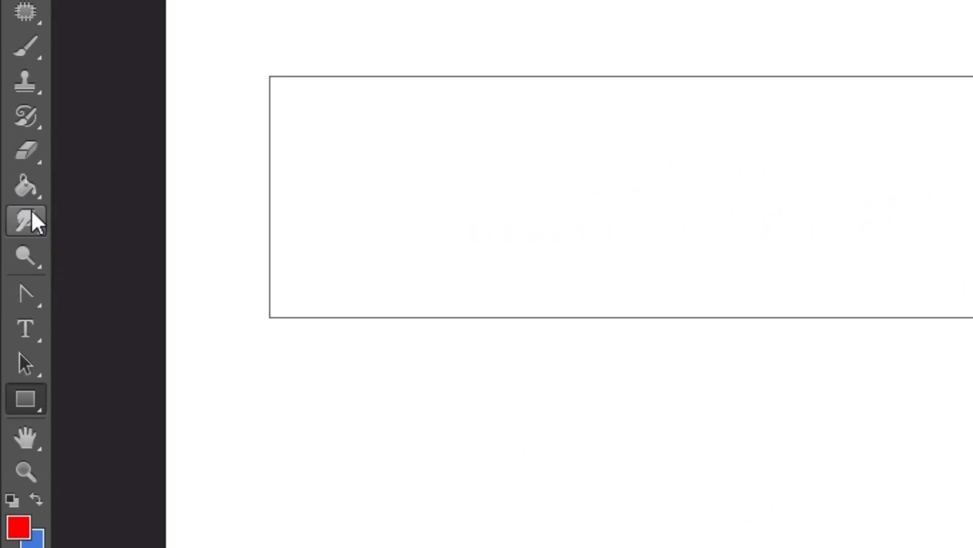
click(30, 186)
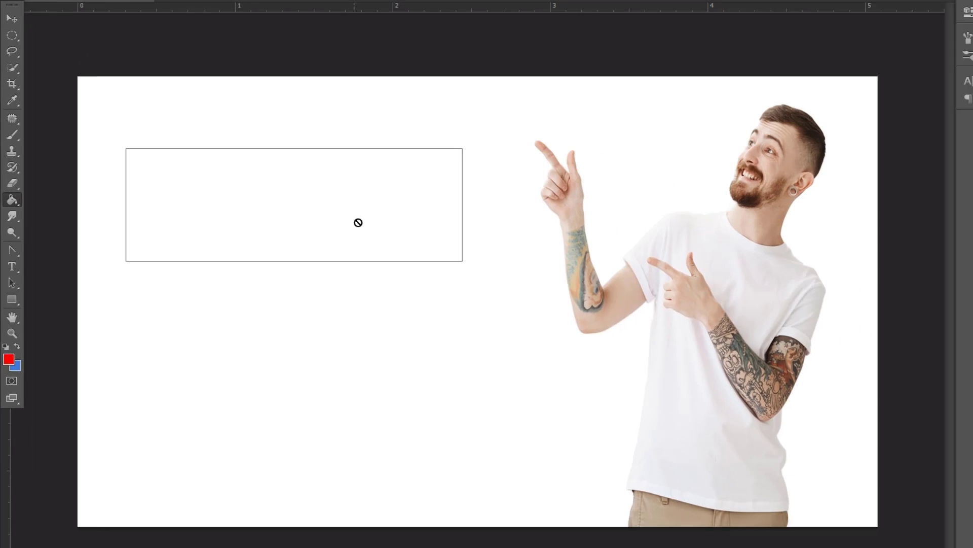
click(357, 222)
click(545, 202)
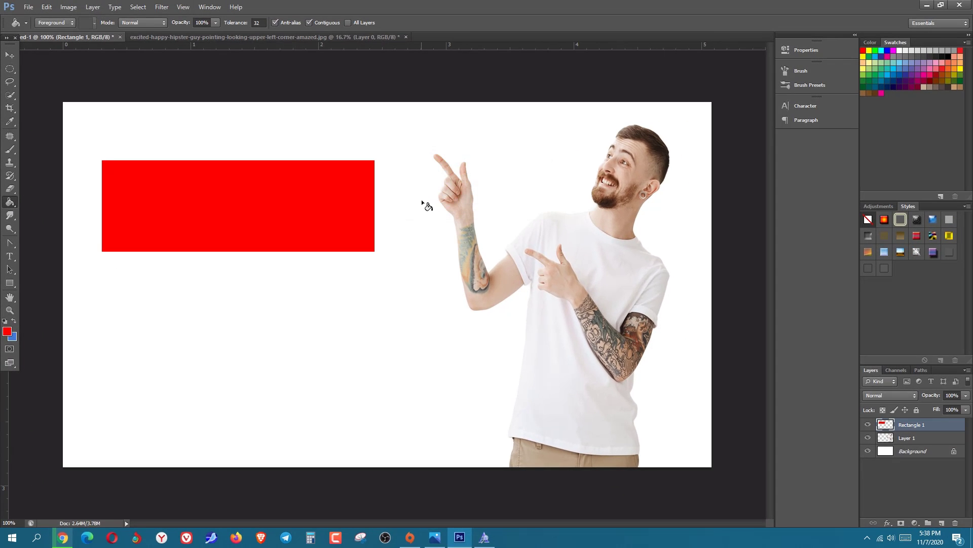
Try a magenta swatch fill on the rectangle, and refill it with the red swatch.
click(895, 51)
click(346, 224)
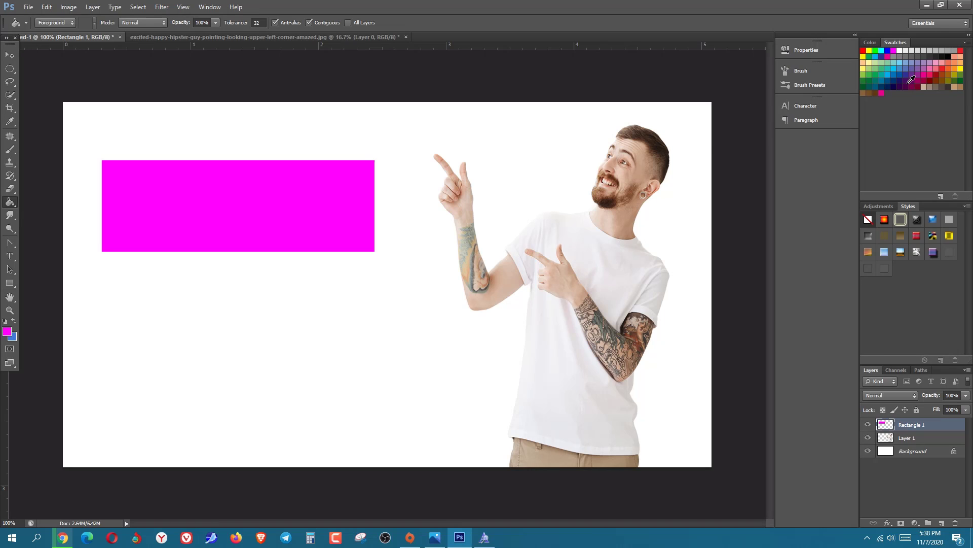
click(864, 50)
click(280, 200)
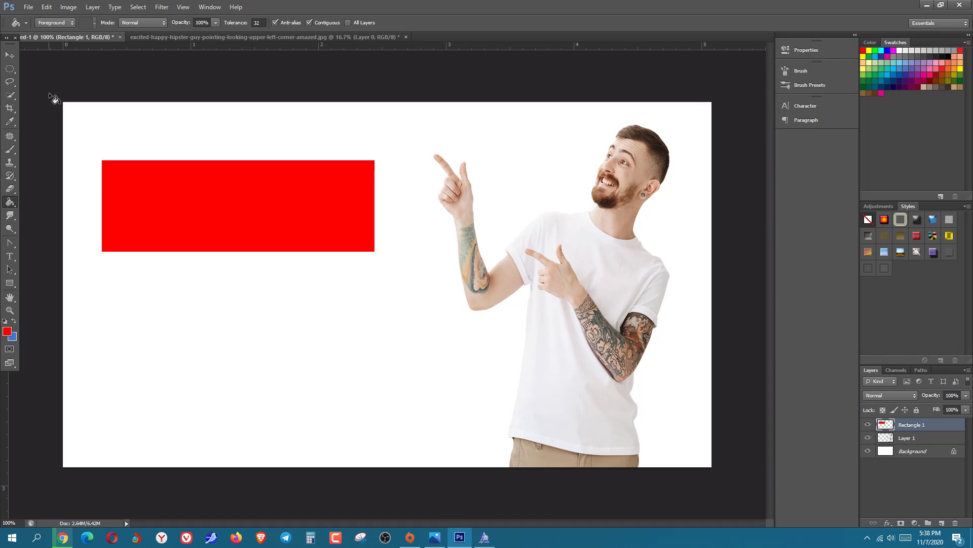
click(10, 56)
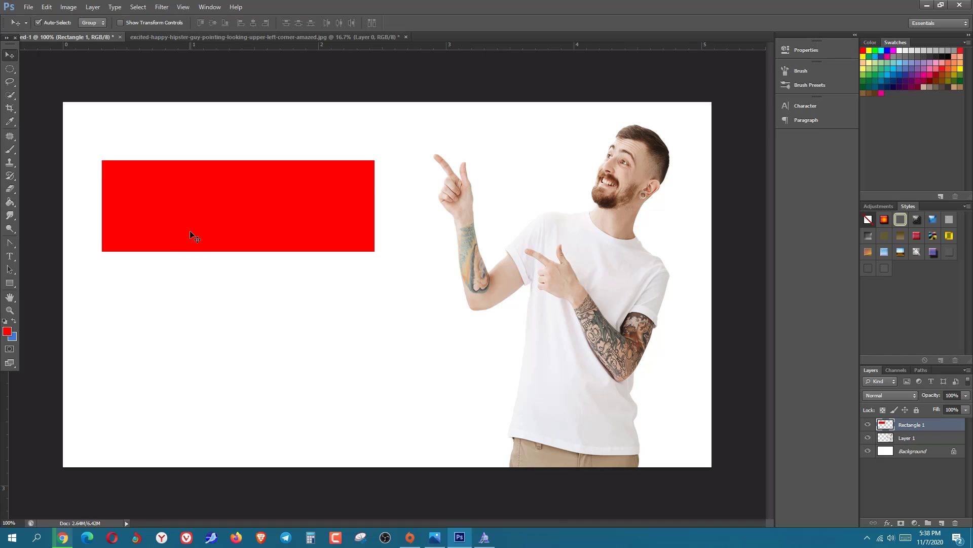
Add the white text "صوره مصغره" in AL-Fares Regular, 11 pt, on the red rectangle.
click(10, 259)
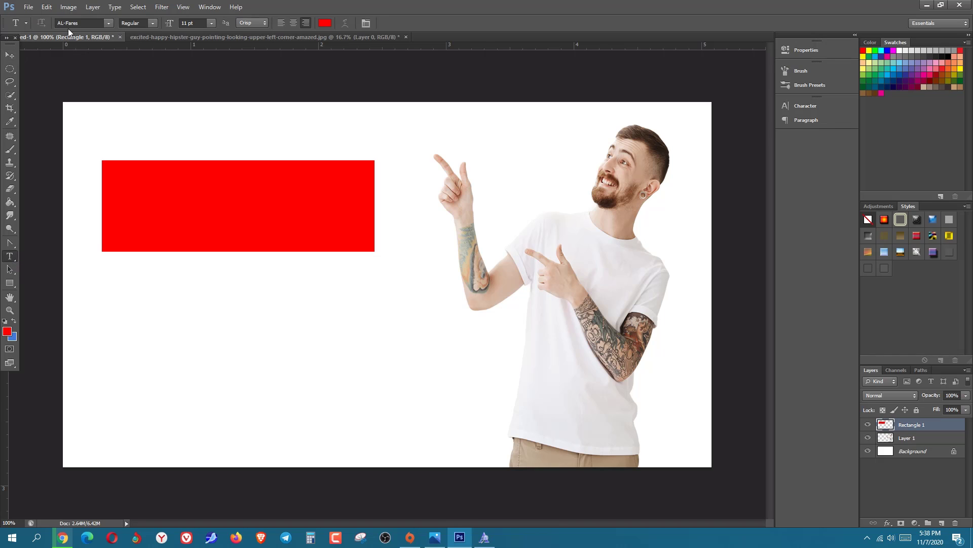
click(211, 23)
click(213, 23)
click(345, 221)
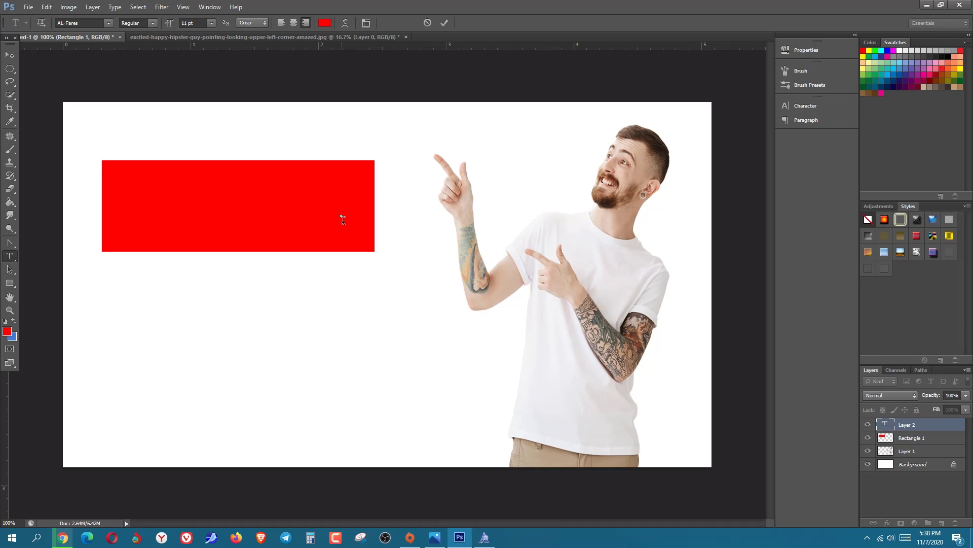
key(ctrl+v)
click(902, 53)
text(ص)
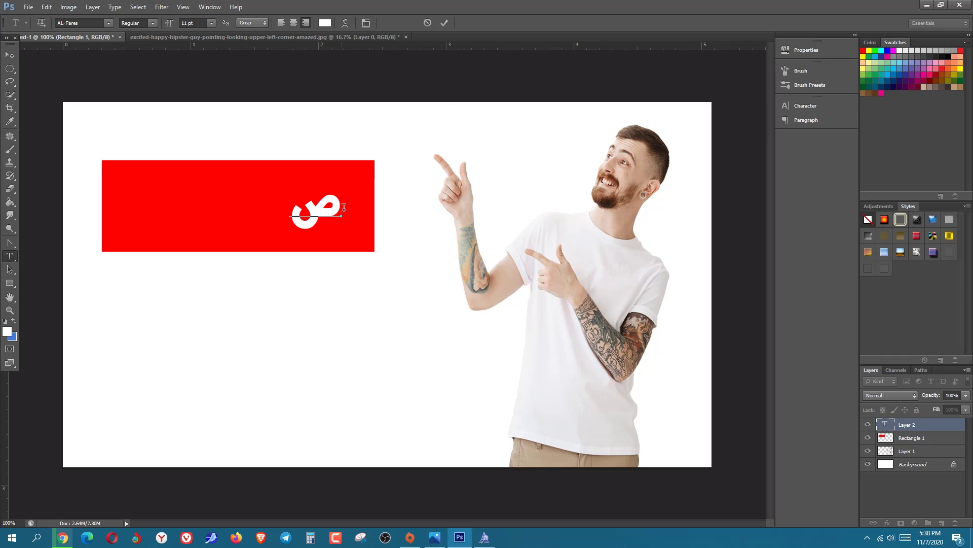
text(و)
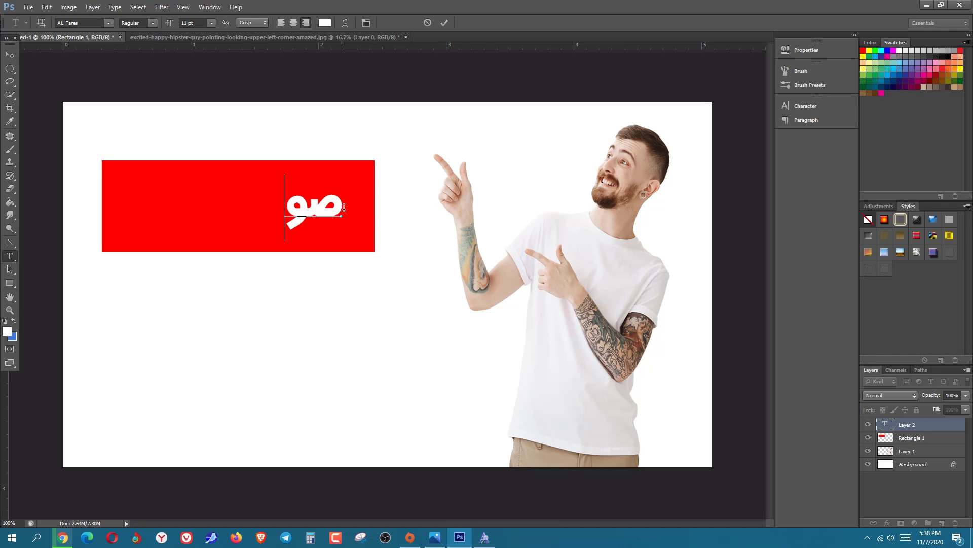
text(ره م)
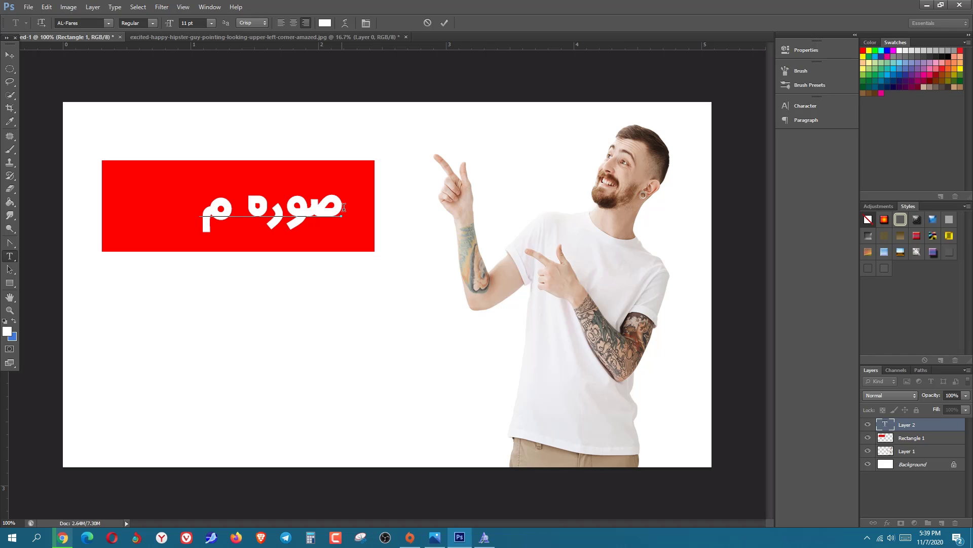
text(صغره)
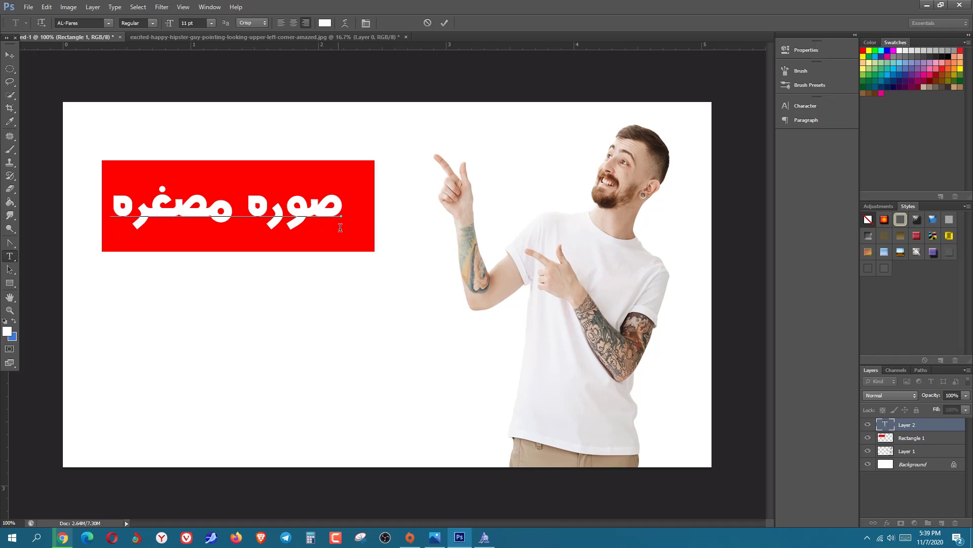
Enlarge the title text to about 14.01 pt, center it on the red rectangle, and commit it.
key(ctrl)
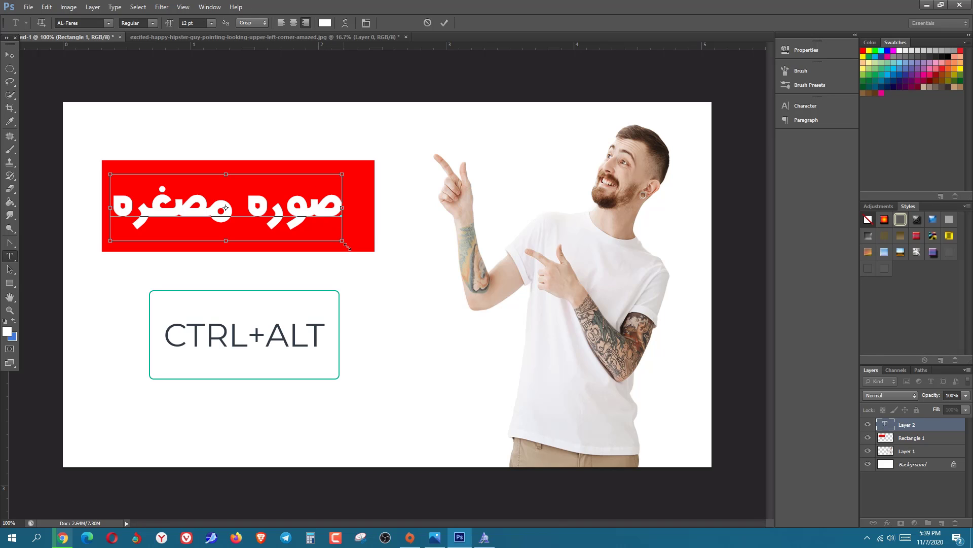
drag(345, 243, 362, 249)
drag(363, 251, 361, 252)
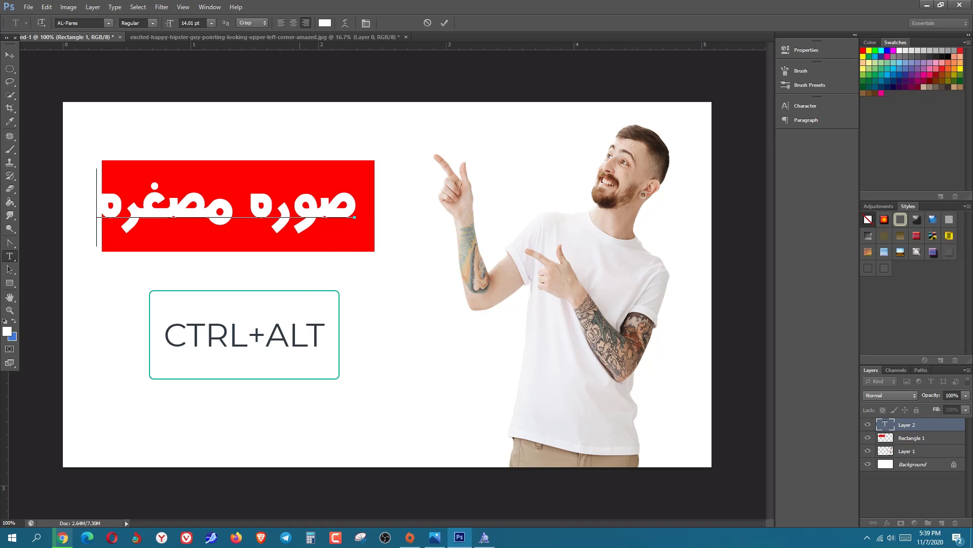
drag(313, 301, 312, 305)
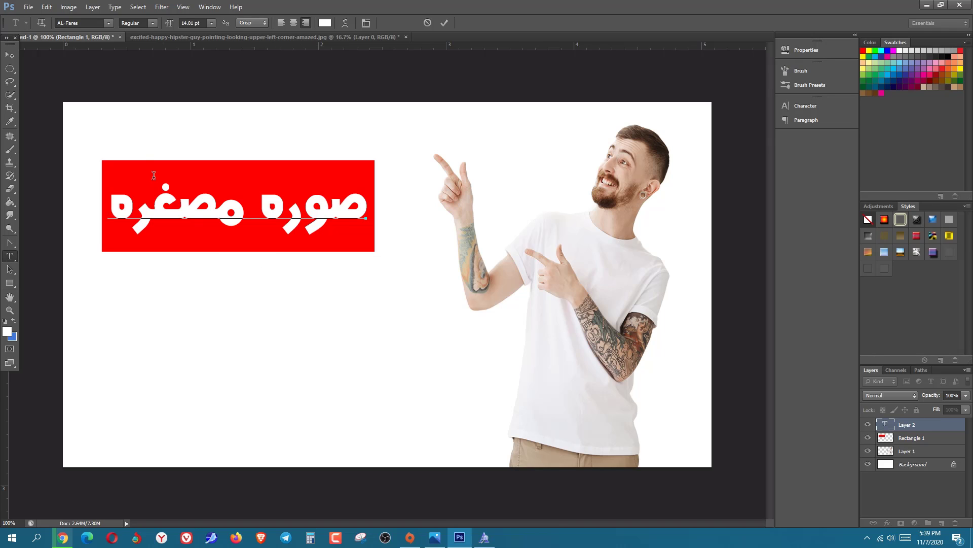
click(9, 62)
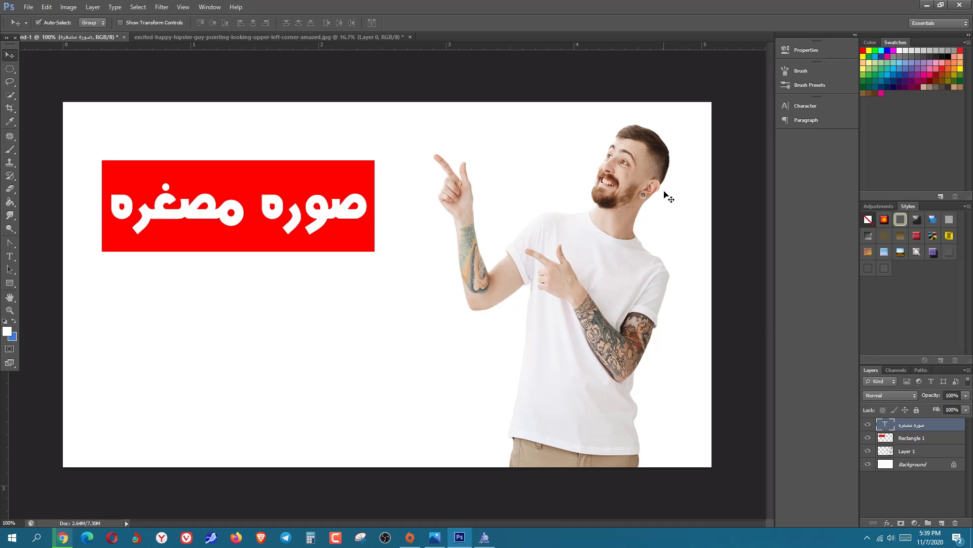
Select the man's layer, Layer 1, and toggle its visibility to identify it.
click(903, 451)
click(868, 451)
click(868, 451)
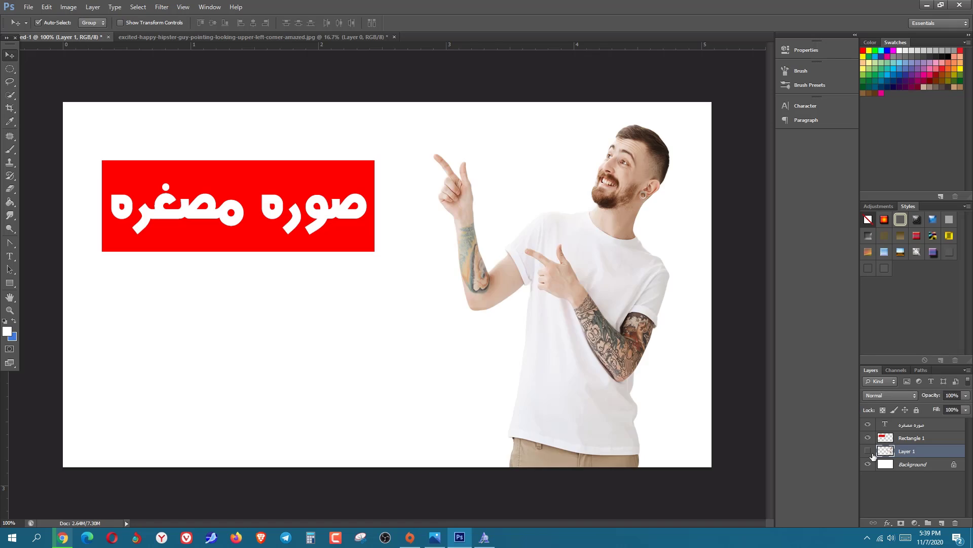
Add a drop shadow layer style to the man's layer, Layer 1, and show its settings.
click(868, 451)
click(868, 450)
click(868, 451)
double_click(935, 451)
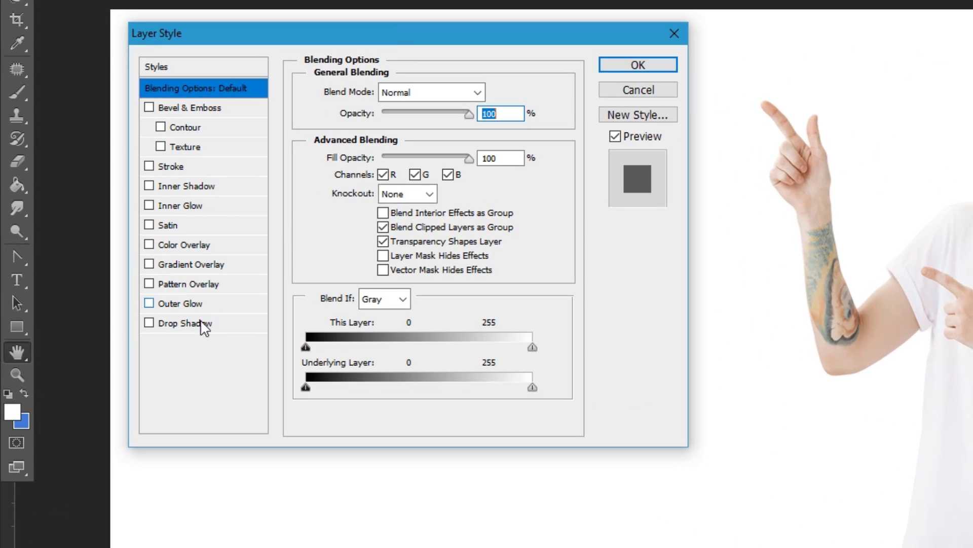
click(149, 325)
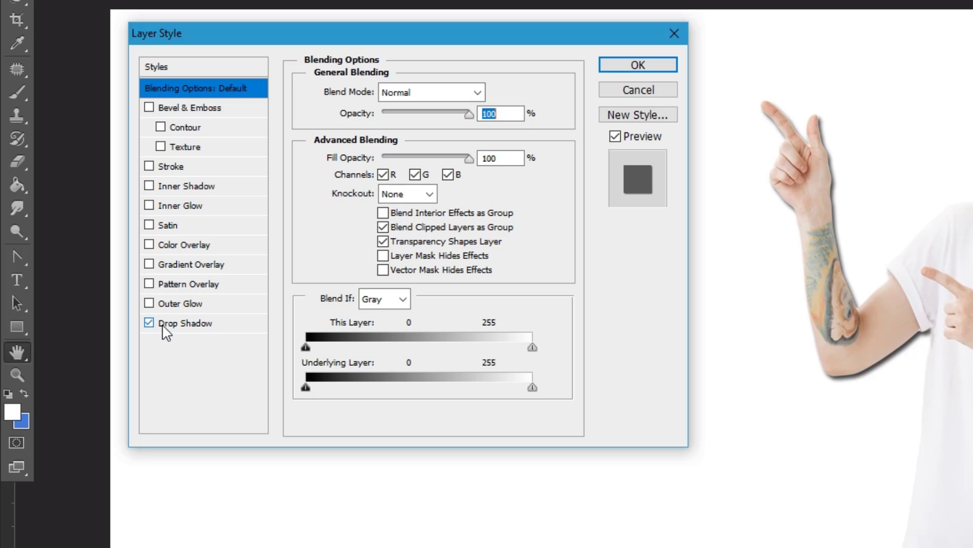
click(212, 324)
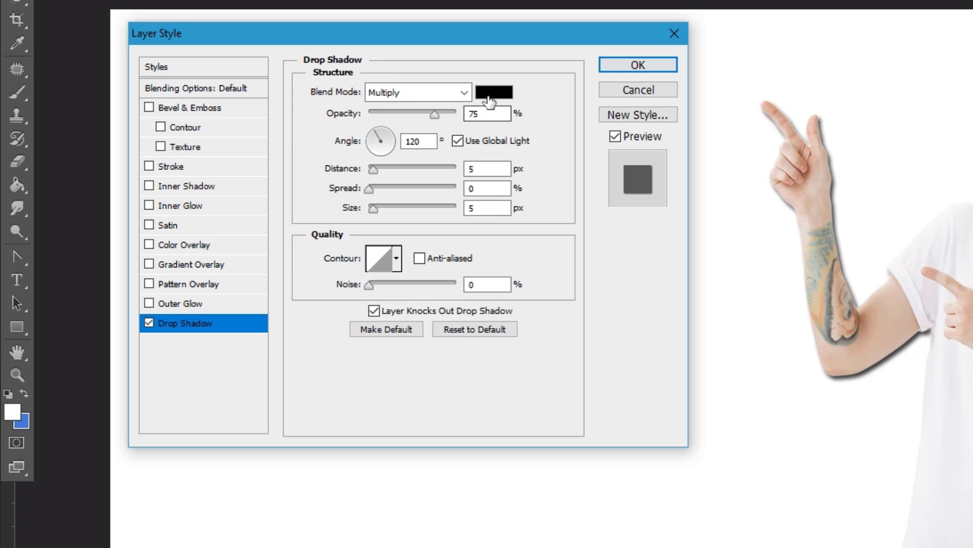
Set the man's drop shadow to 180° angle, 34 px distance, 29% spread, 9 px size and about 32% opacity, and apply it.
mouse_move(435, 115)
mouse_down()
mouse_move(450, 118)
mouse_move(437, 120)
mouse_up()
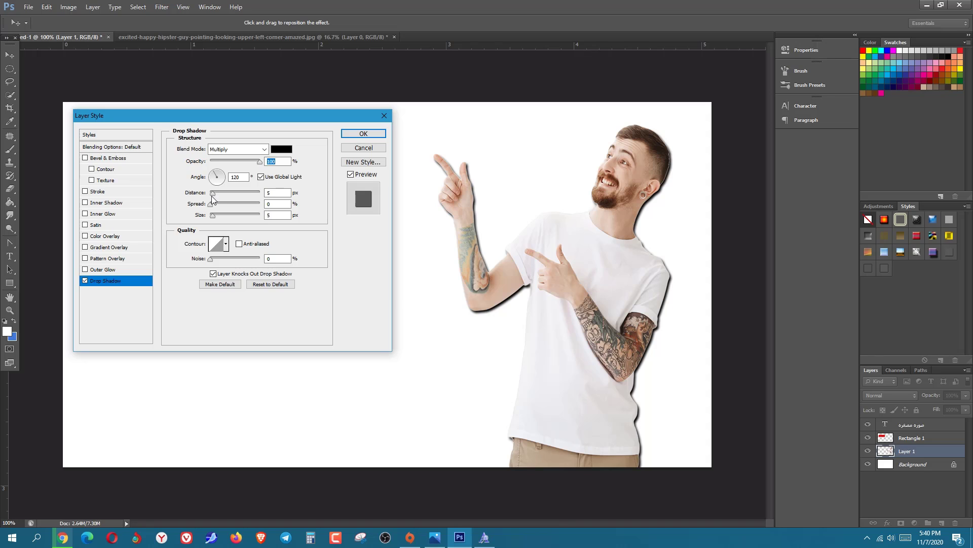
drag(213, 198, 229, 198)
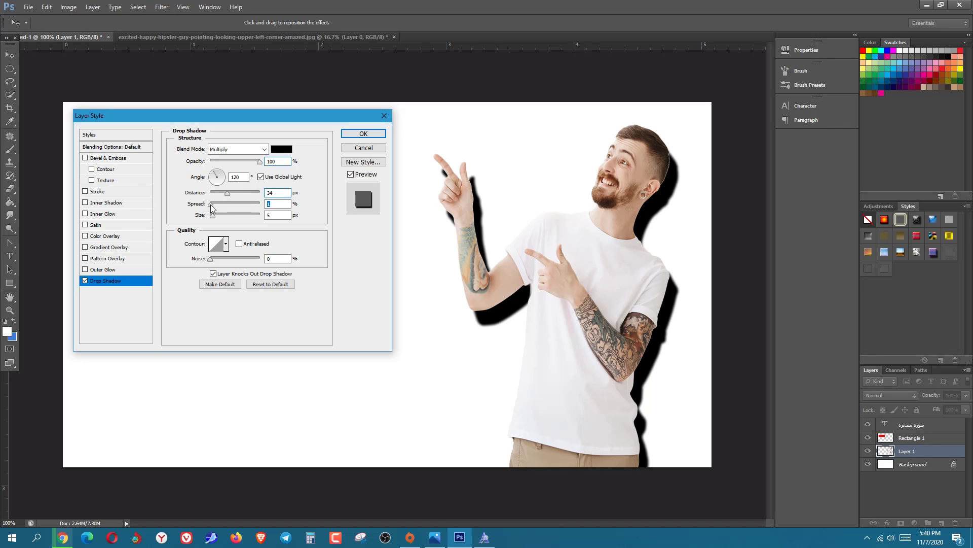
mouse_move(212, 208)
mouse_down()
mouse_move(263, 215)
mouse_move(228, 210)
mouse_move(212, 217)
mouse_move(231, 219)
mouse_move(215, 219)
mouse_up()
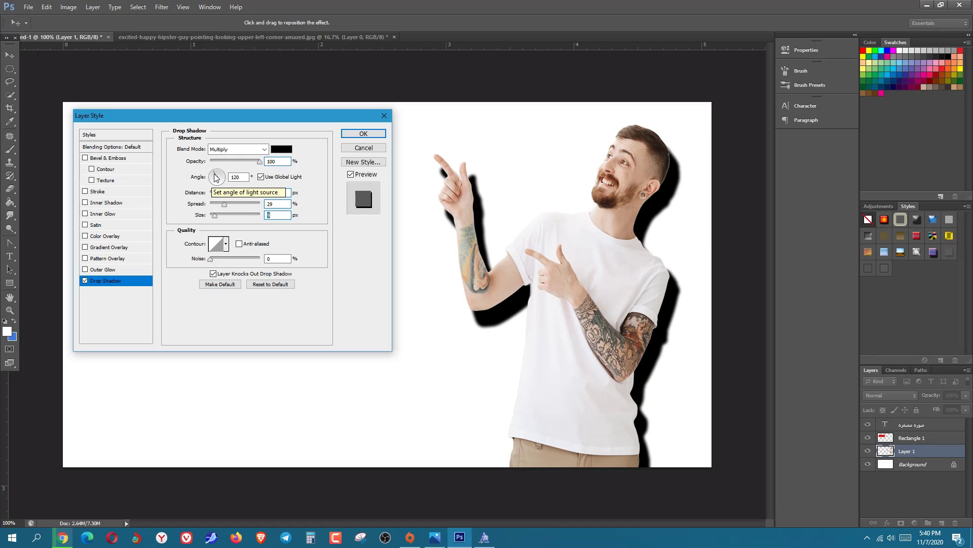
drag(216, 176, 213, 181)
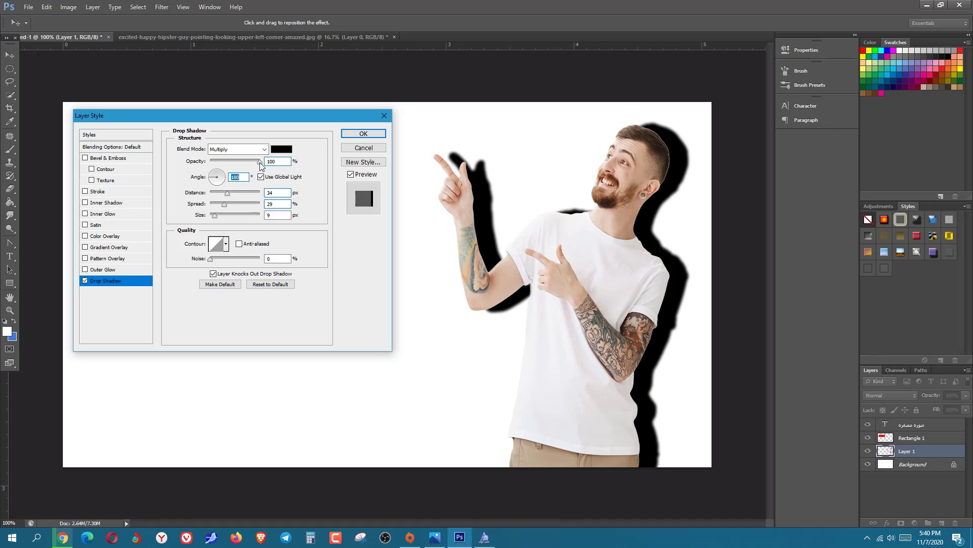
drag(260, 166, 227, 165)
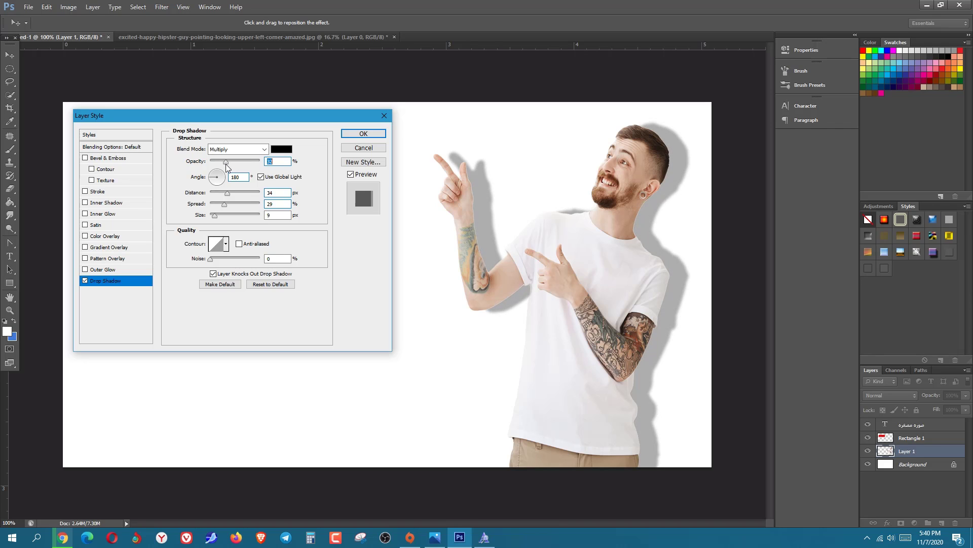
click(364, 133)
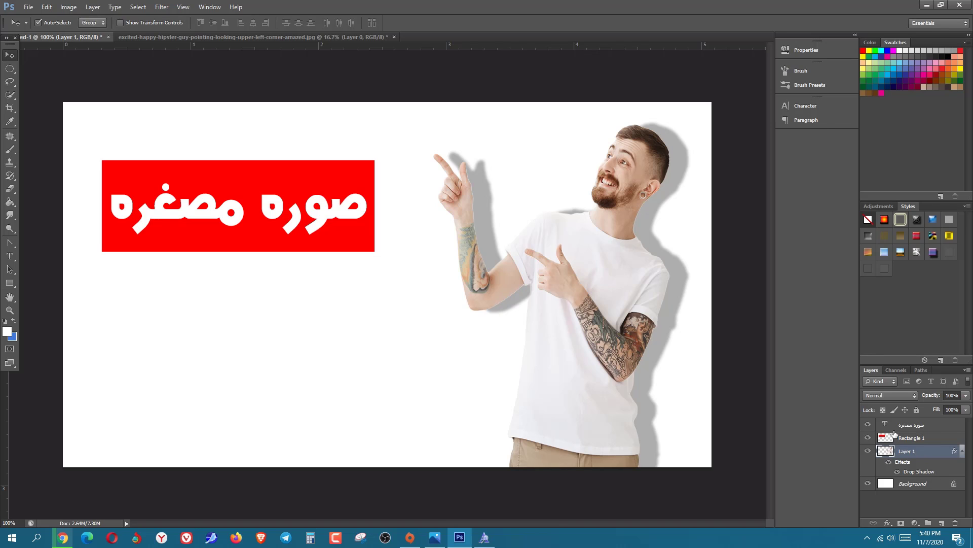
Add a drop shadow layer style to the Arabic title's text layer, and move the settings dialog clear of the title.
click(869, 425)
click(869, 425)
click(869, 424)
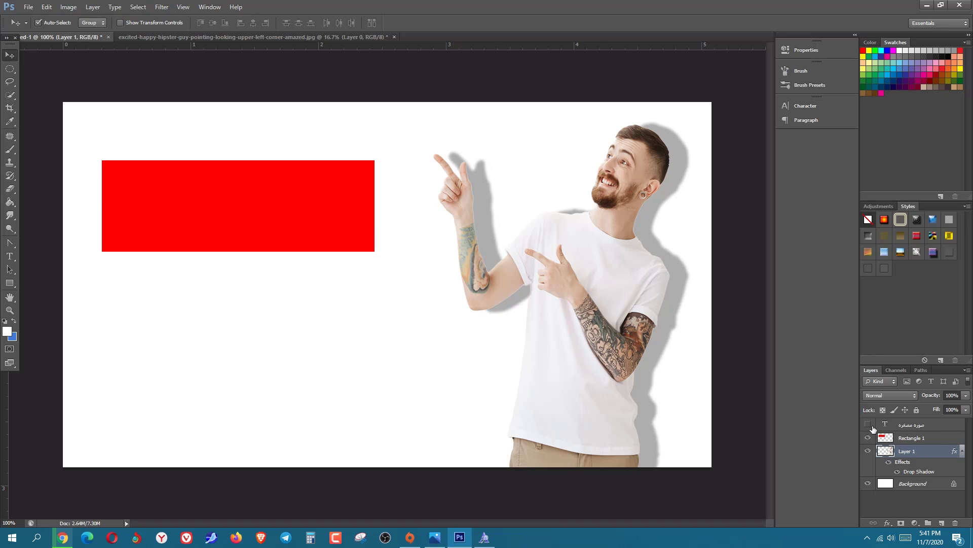
click(868, 425)
click(935, 429)
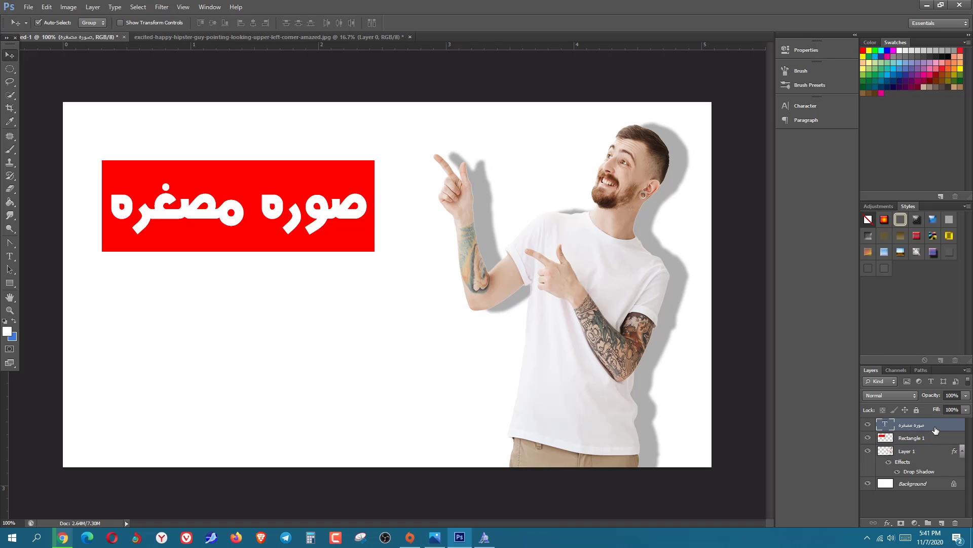
double_click(947, 430)
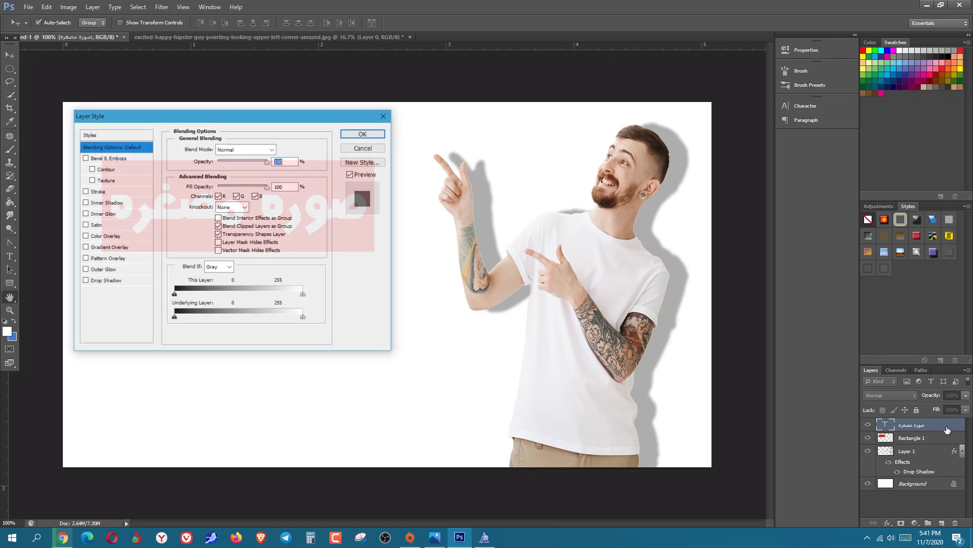
click(97, 283)
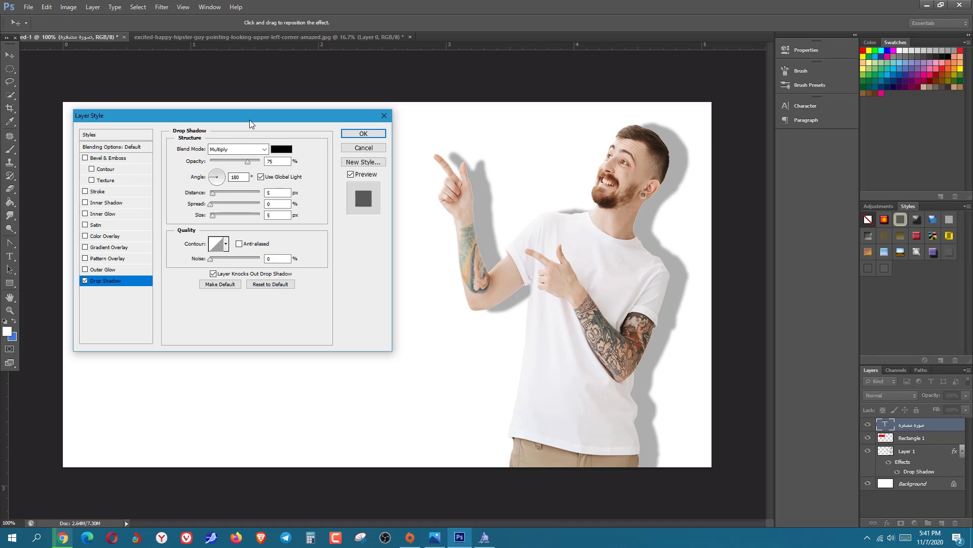
drag(249, 120, 561, 157)
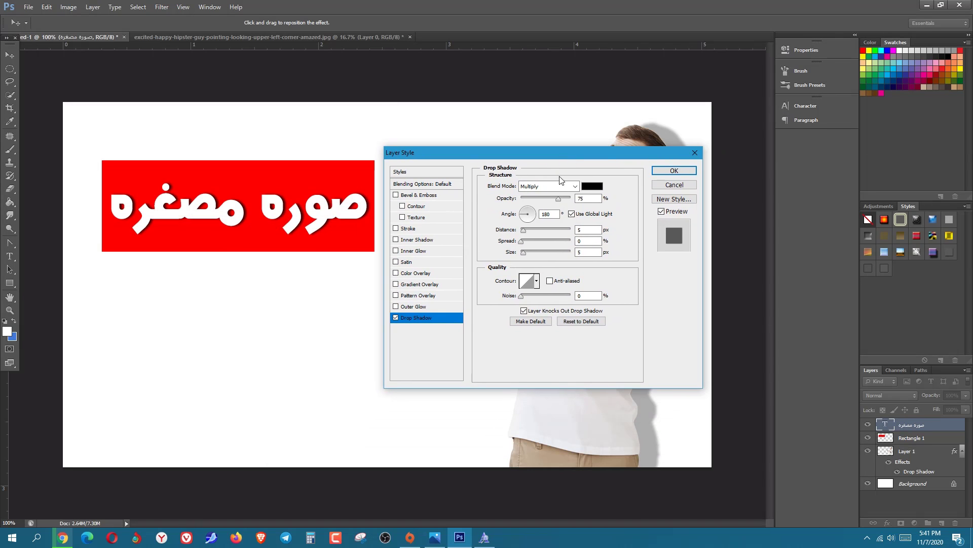
Set the title shadow's distance to 13 px and spread to 32%, adjust its opacity, and apply the style.
drag(557, 198, 576, 200)
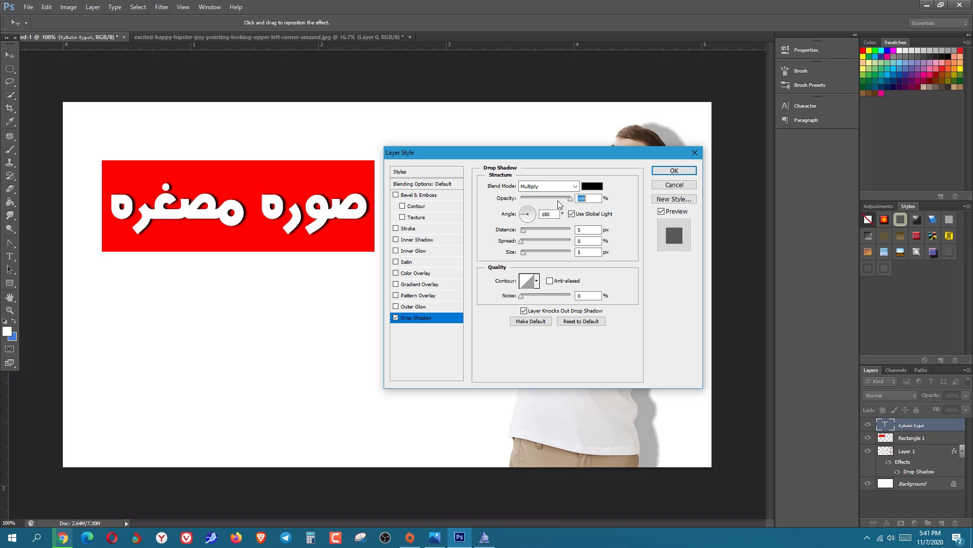
drag(523, 230, 526, 253)
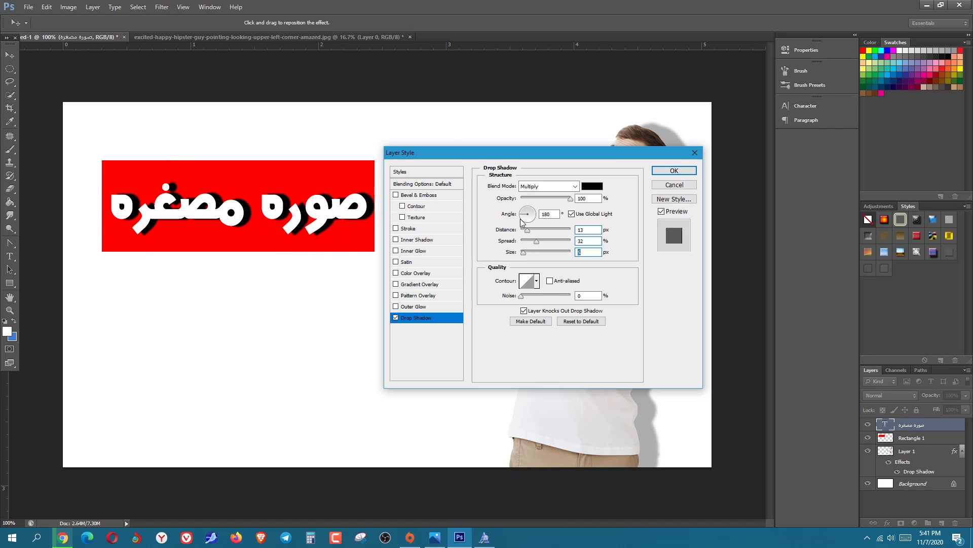
drag(521, 219, 556, 200)
click(675, 172)
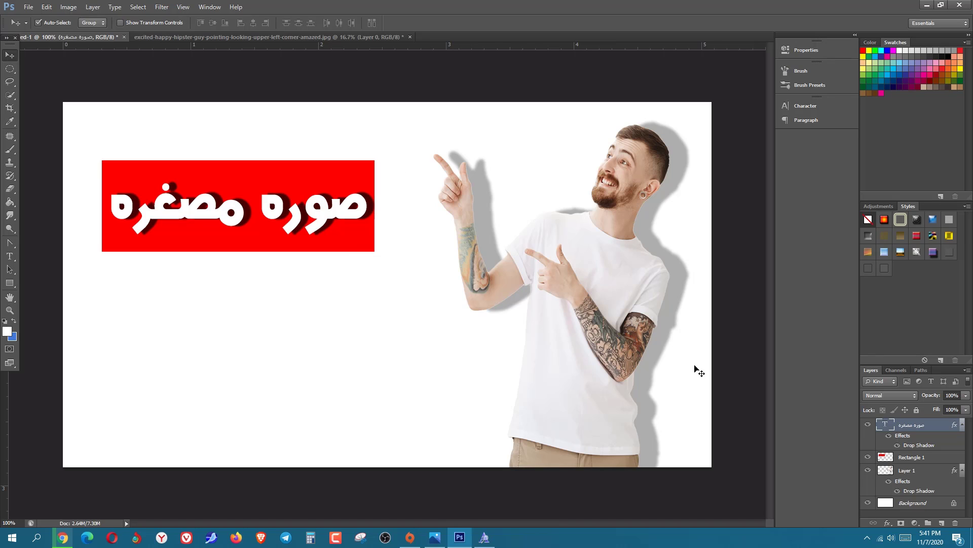
Toggle the visibility of the red shape's layer, Rectangle 1, to identify it, and select the layer.
click(869, 458)
click(868, 458)
click(868, 458)
click(868, 458)
click(868, 457)
click(869, 458)
click(869, 458)
click(869, 459)
click(932, 461)
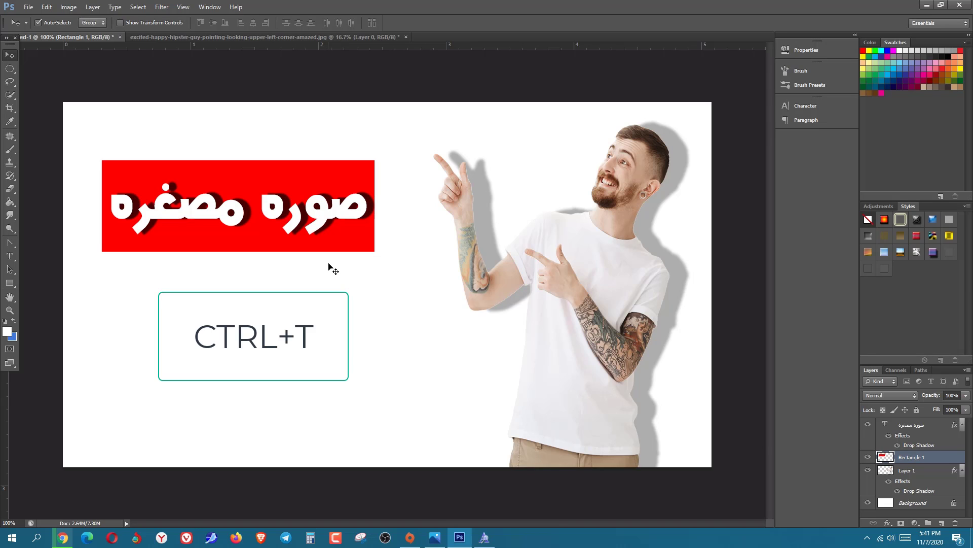
Distort the corners of the red rectangle with Free Transform so it tapers toward the man, and shift it slightly down.
key(ctrl+t)
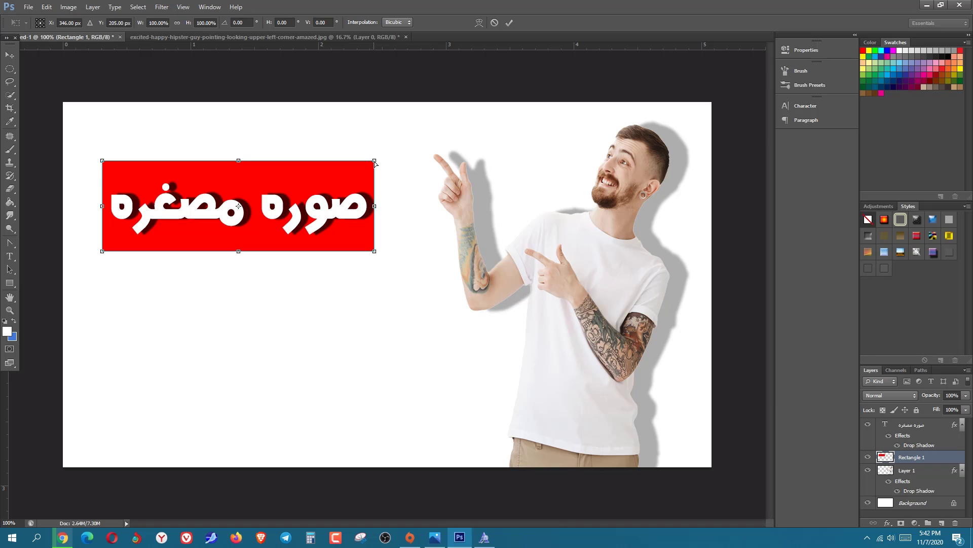
drag(375, 162, 374, 199)
drag(376, 254, 400, 234)
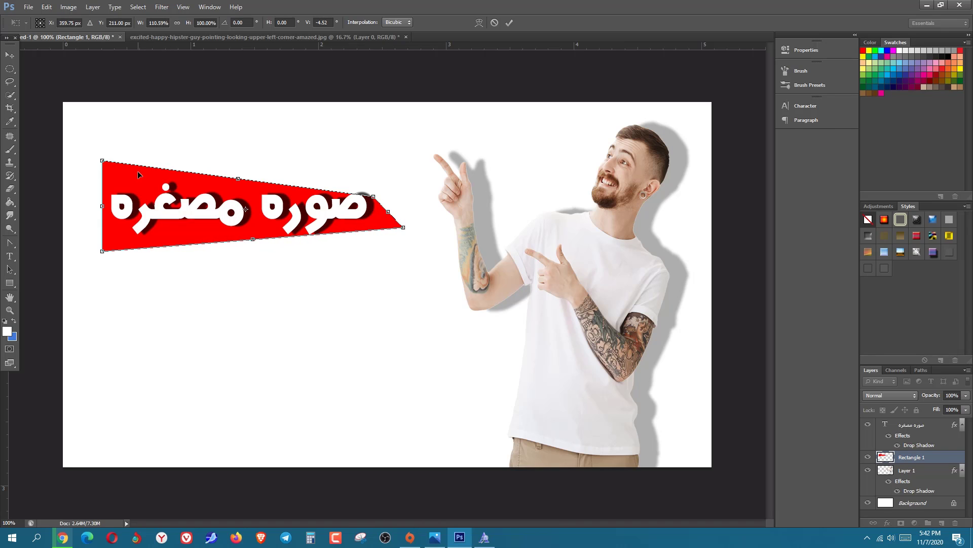
drag(104, 162, 109, 179)
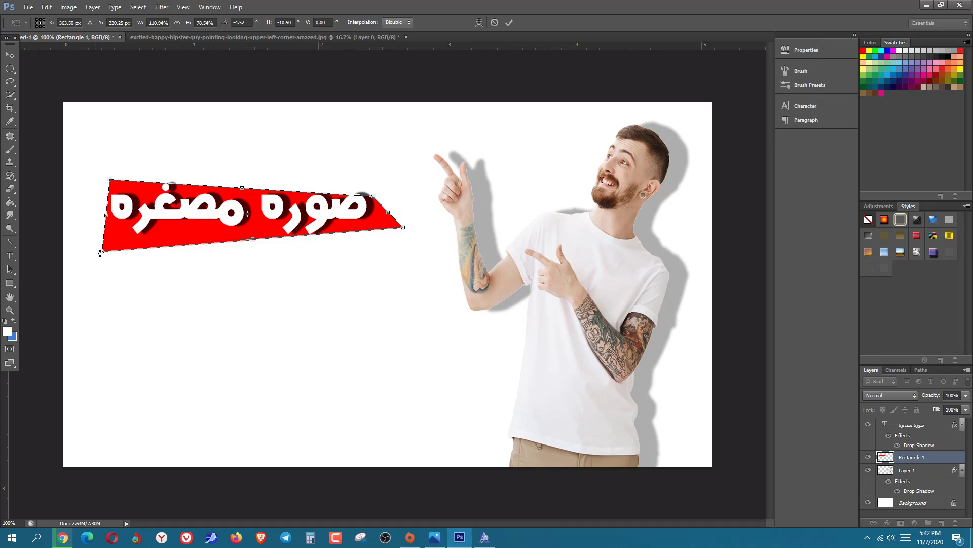
mouse_move(103, 251)
mouse_down()
mouse_move(112, 242)
mouse_move(112, 260)
mouse_up()
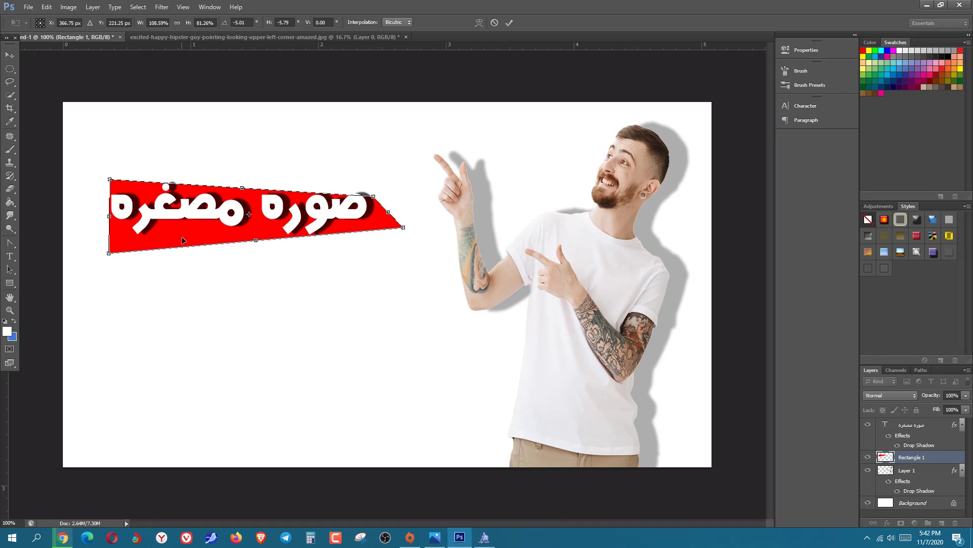
drag(182, 238, 178, 237)
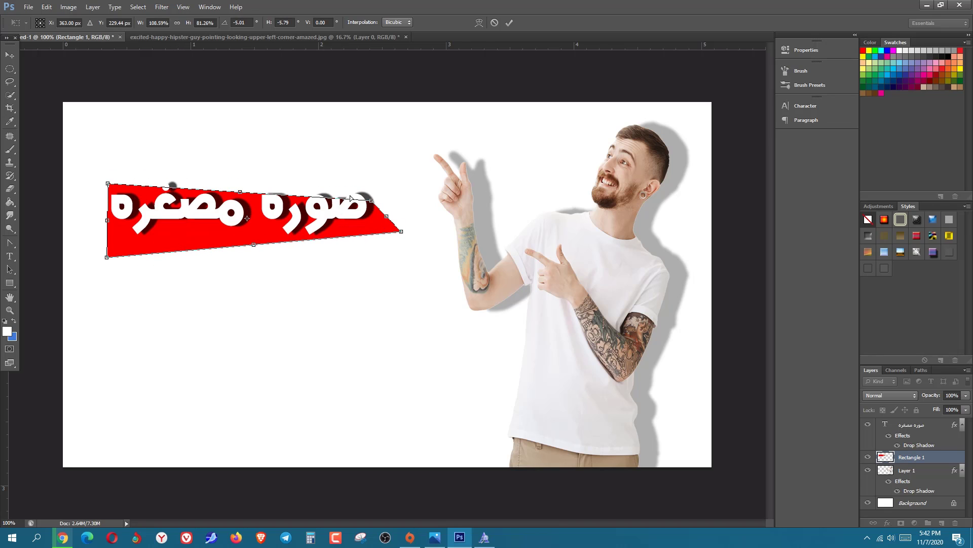
Stretch the red shape's upper-right corner toward the man's finger, pull its lower-right corner inward, raise the upper-left one, and commit the transform.
drag(371, 202, 428, 186)
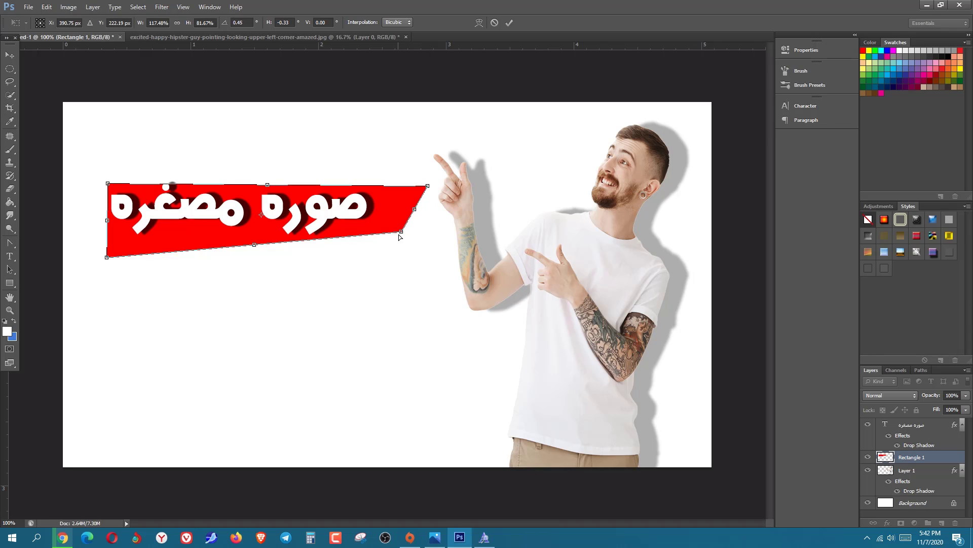
drag(402, 232, 365, 232)
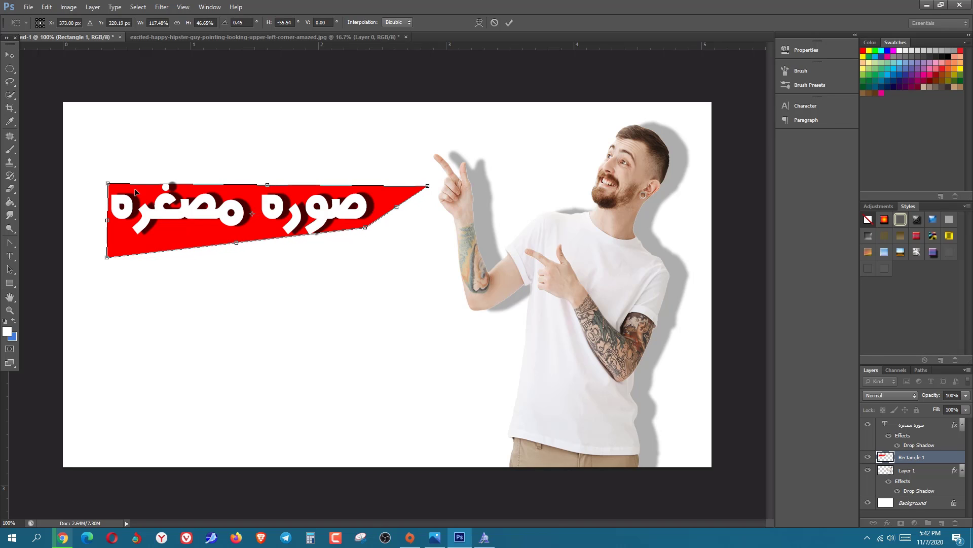
mouse_move(115, 186)
mouse_down()
mouse_move(109, 178)
mouse_move(121, 175)
mouse_move(116, 181)
mouse_up()
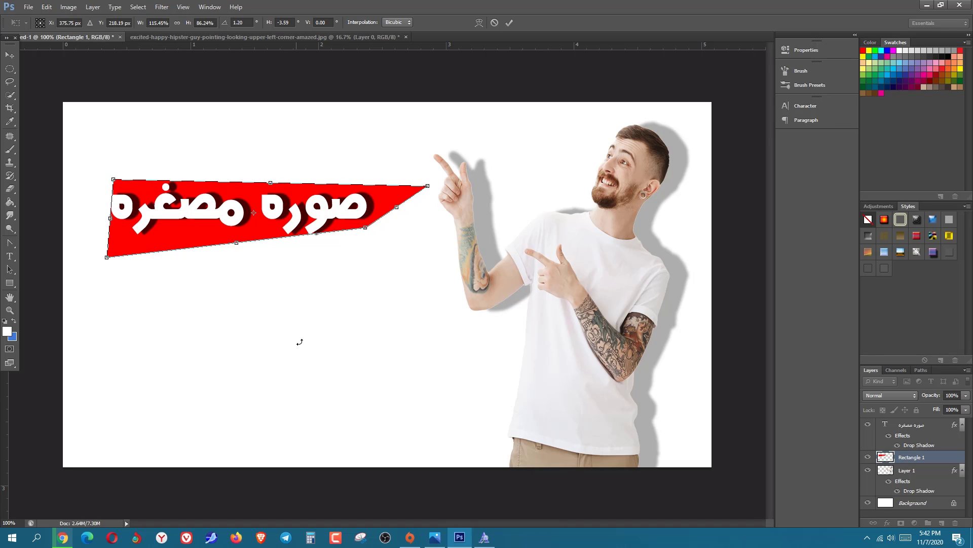
click(9, 55)
click(447, 200)
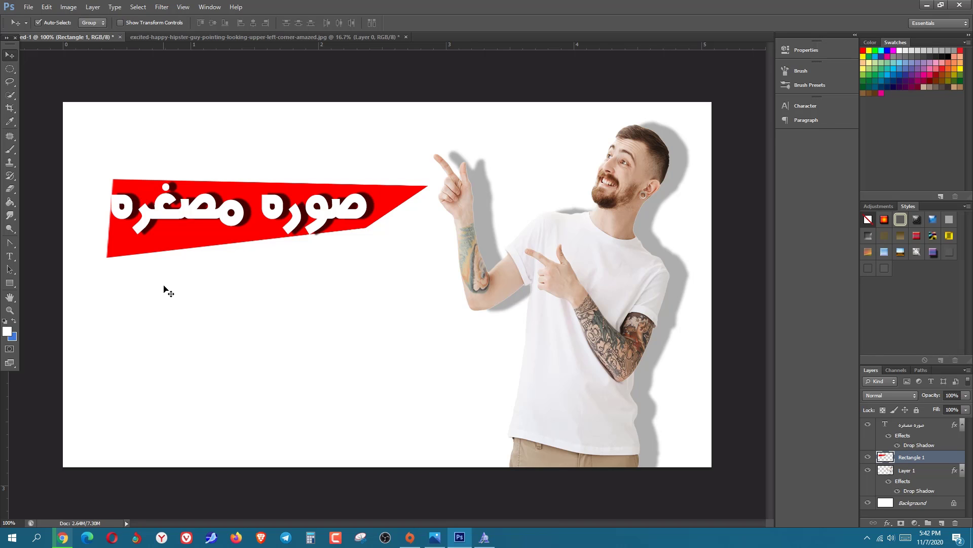
Switch to Chrome, search Iconfinder for "youtube" icons, and browse the results.
click(62, 537)
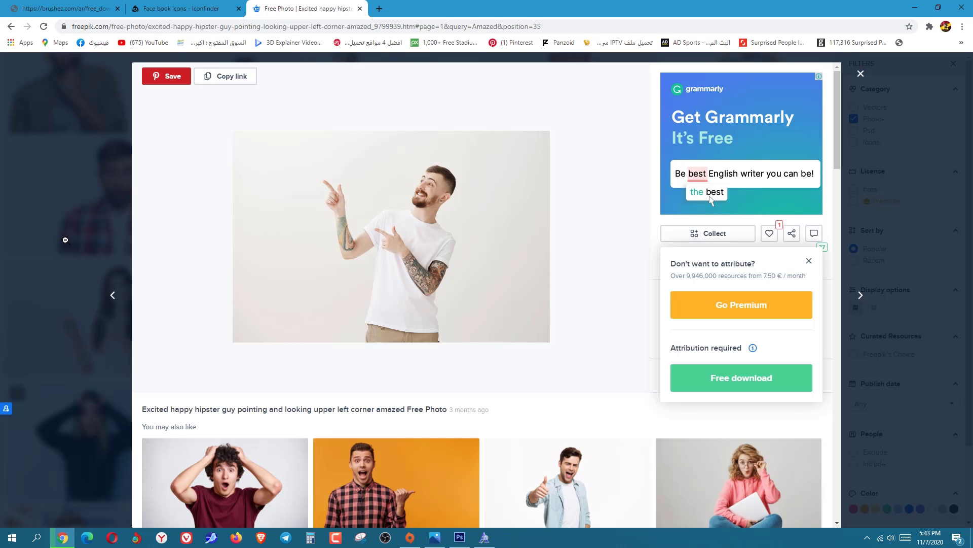
click(201, 5)
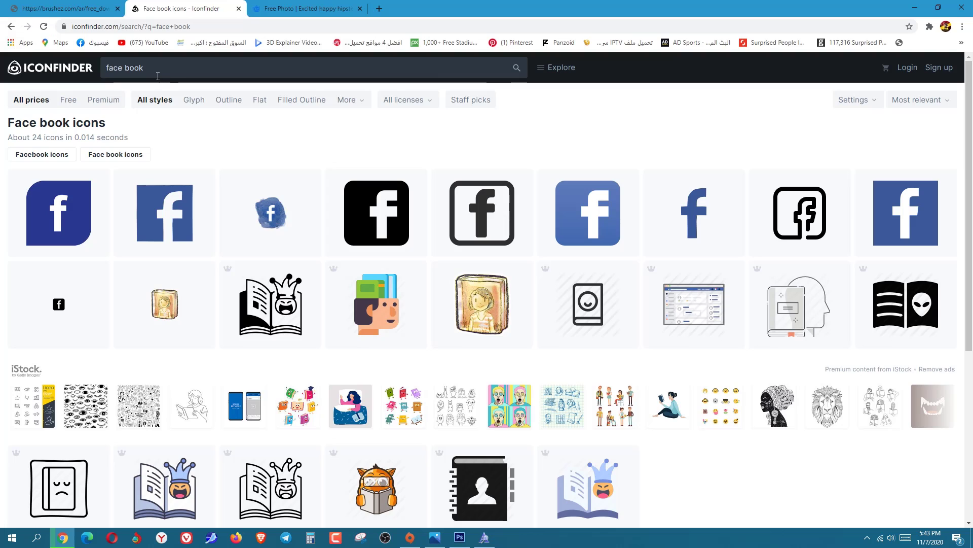
click(101, 71)
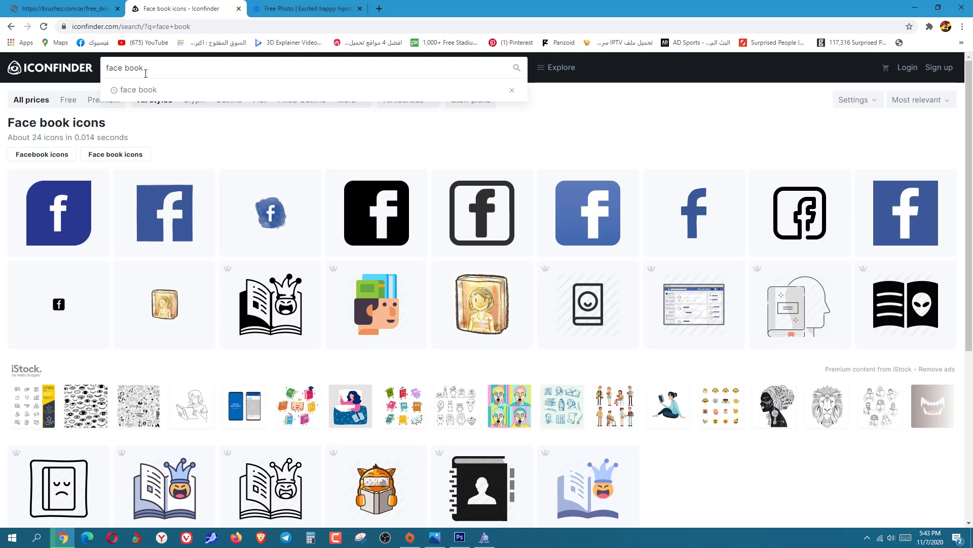
key(BackSpace)
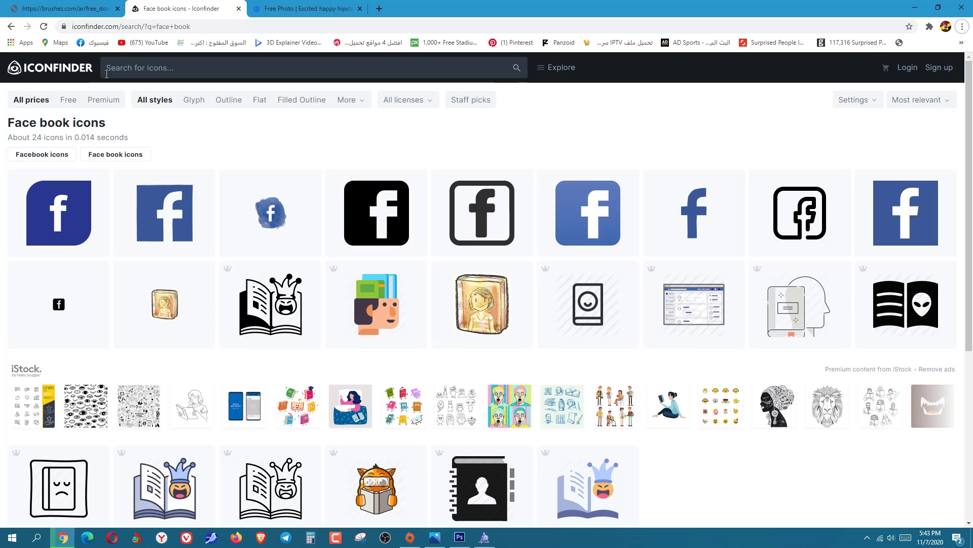
click(107, 74)
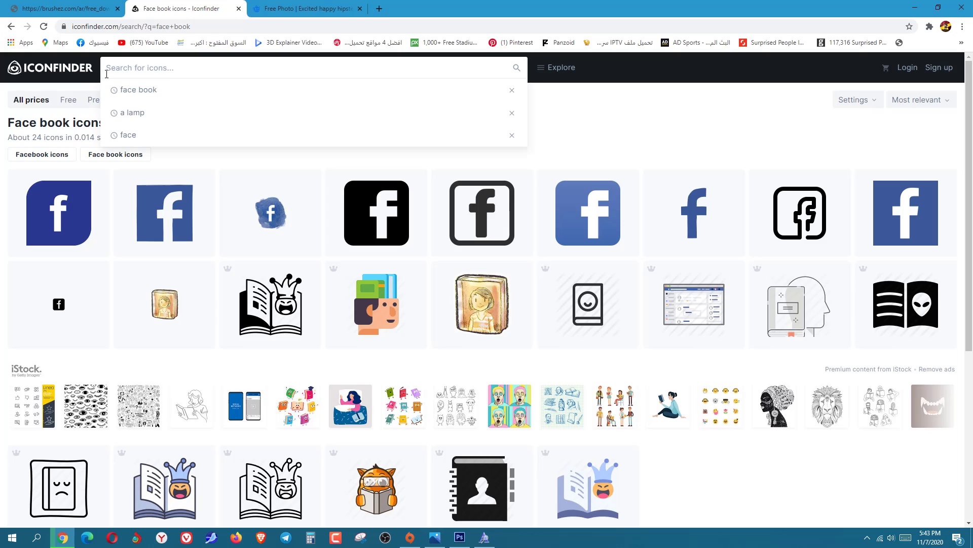
text(غ)
key(BackSpace)
text(y)
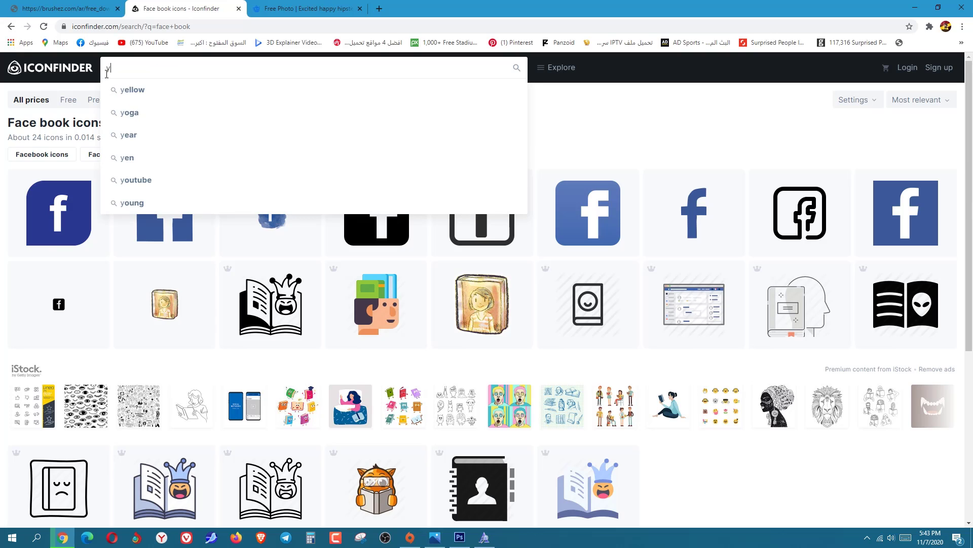
click(136, 180)
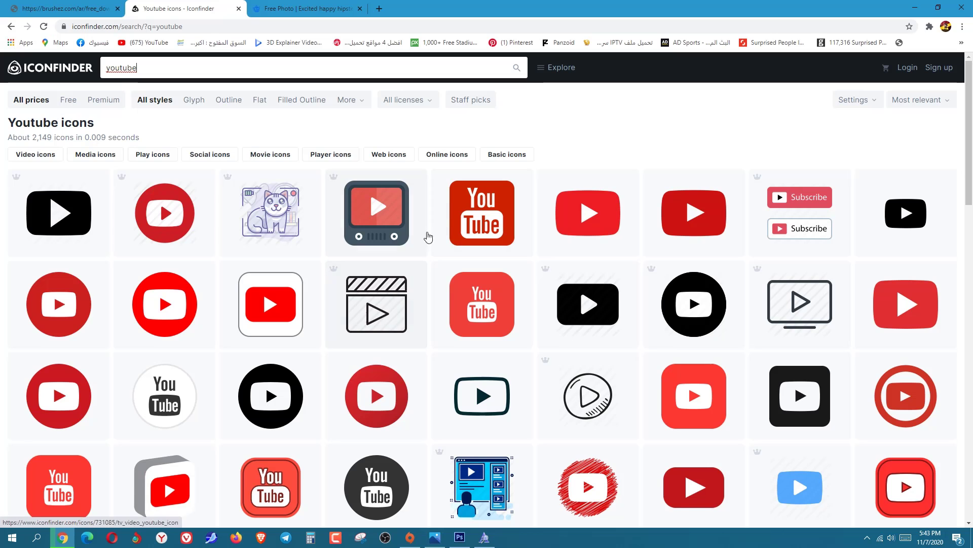
scroll(588, 266, down, 5)
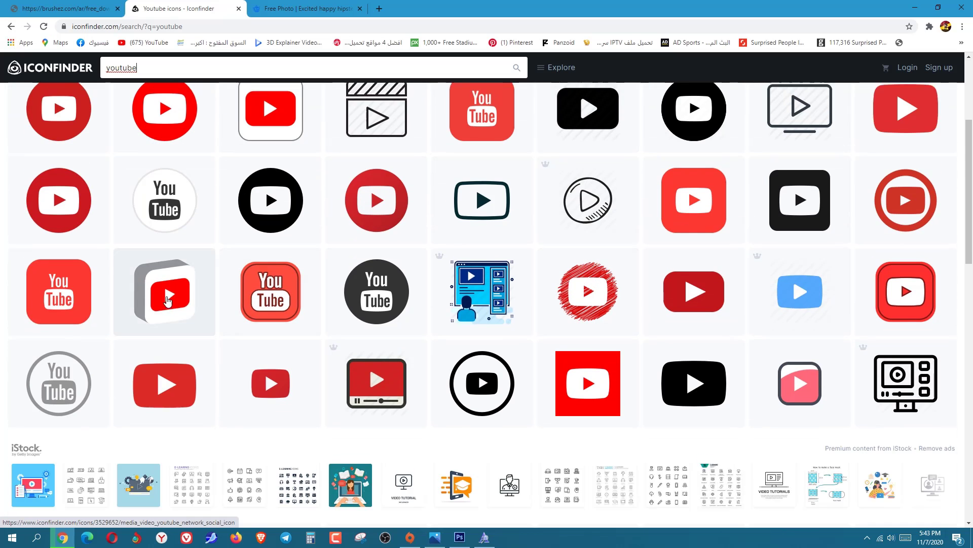
Find the rounded-square red YouTube icon with the white play badge on Iconfinder and download it as a 256 px PNG.
drag(970, 167, 972, 406)
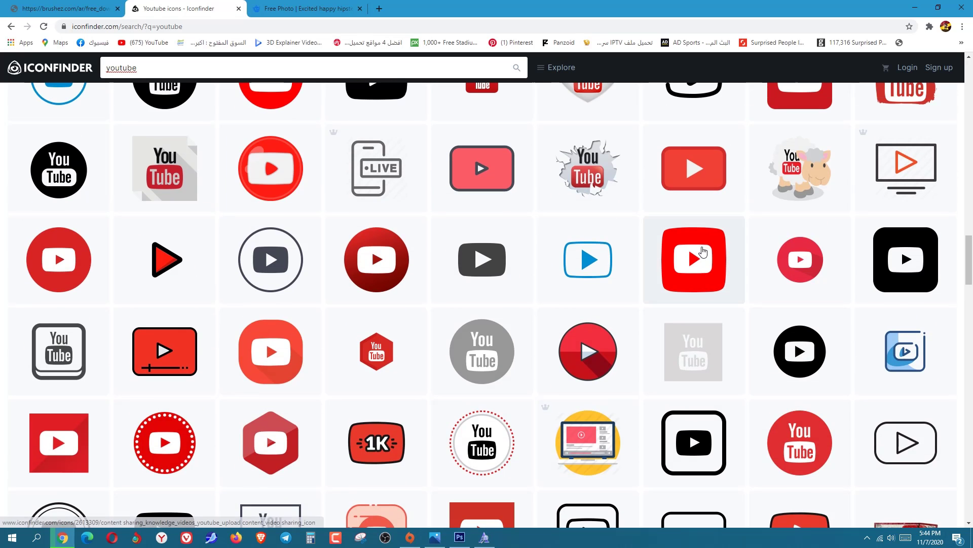
click(701, 259)
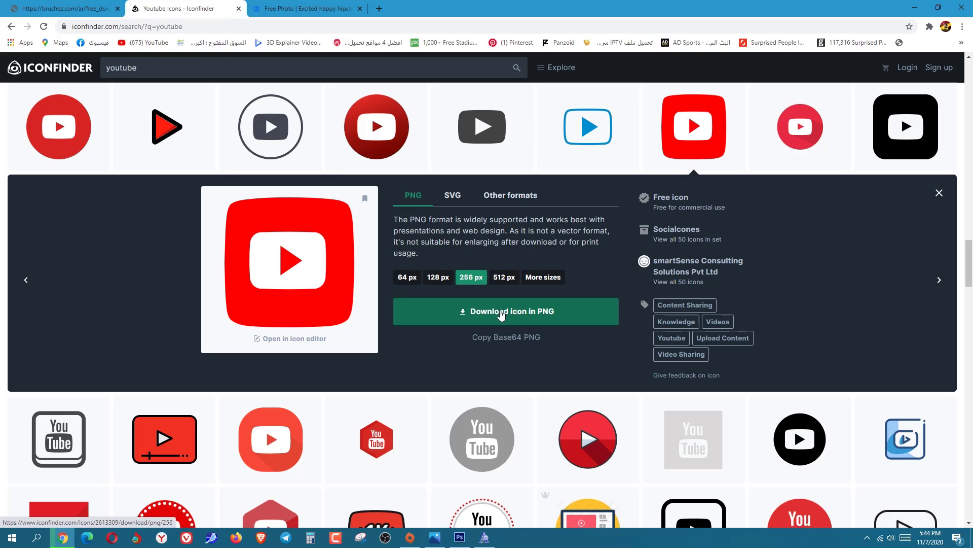
click(500, 315)
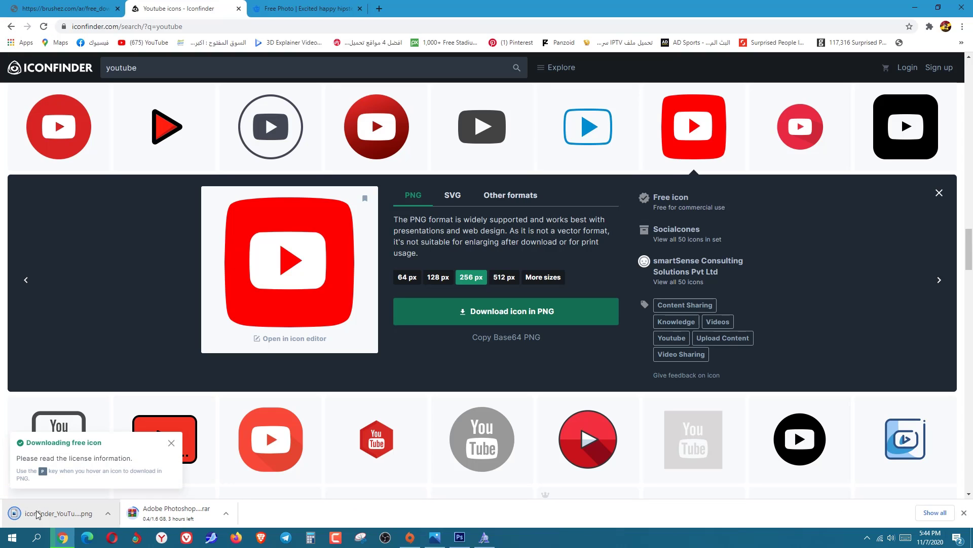
Switch to Photoshop and close the source photo of the pointing man without saving its changes.
click(459, 538)
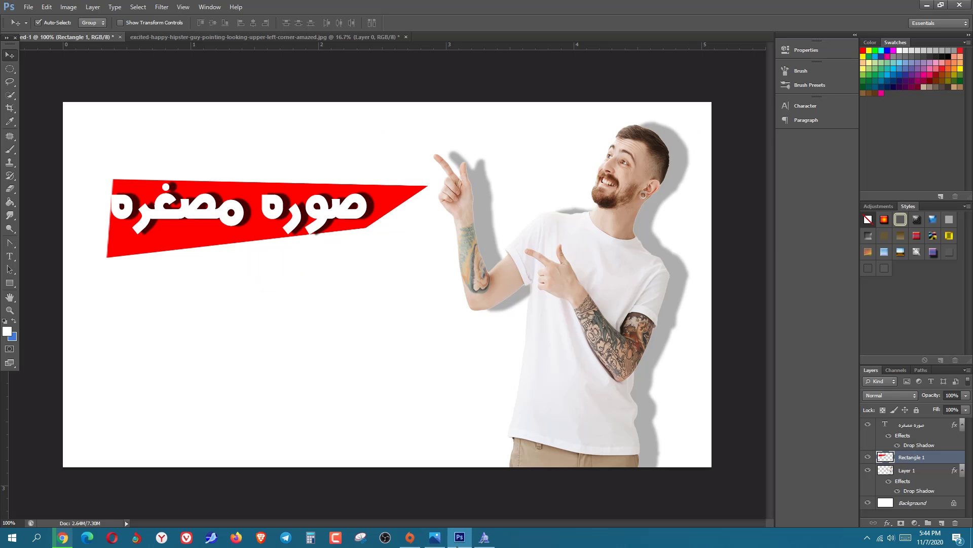
click(406, 37)
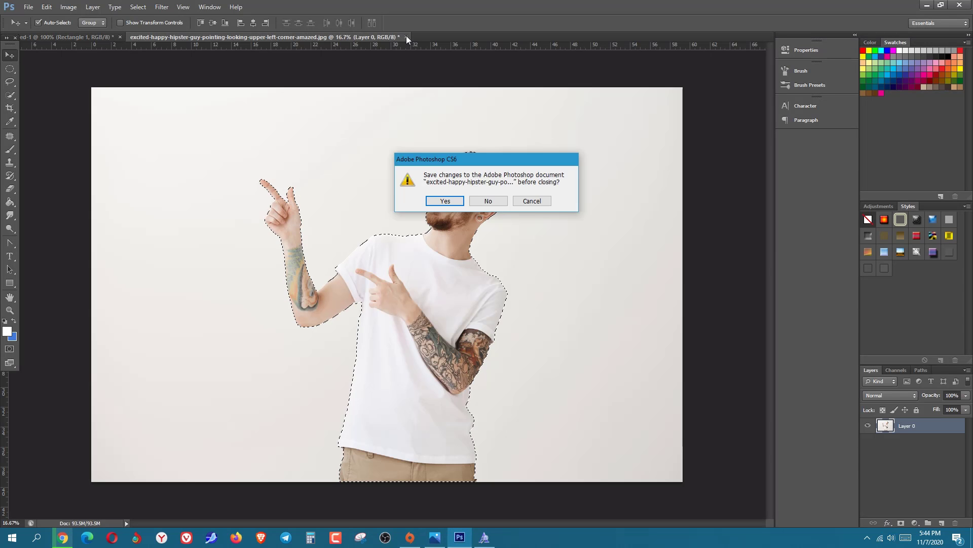
click(486, 203)
Open the downloaded icon file iconfinder_YouTube_2613309 from the Downloads folder.
click(28, 7)
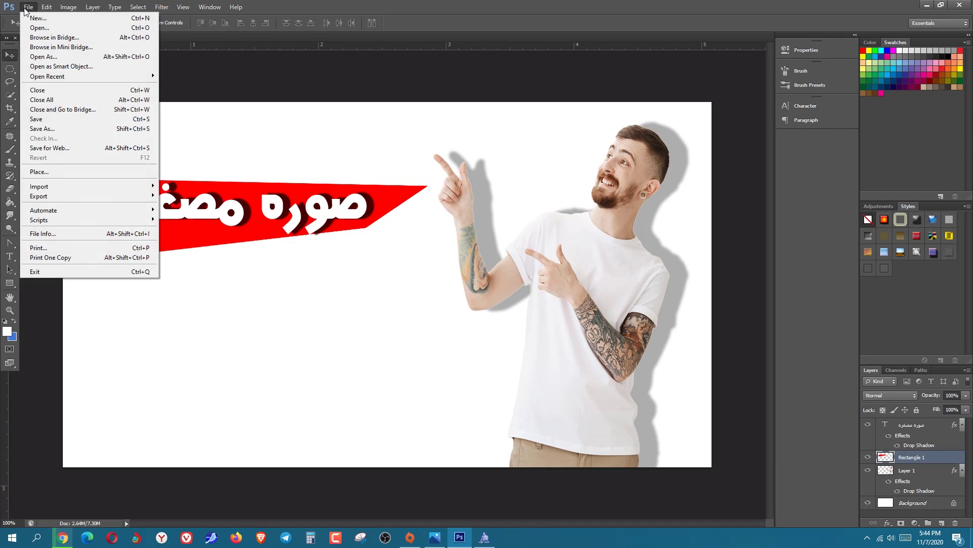
click(33, 27)
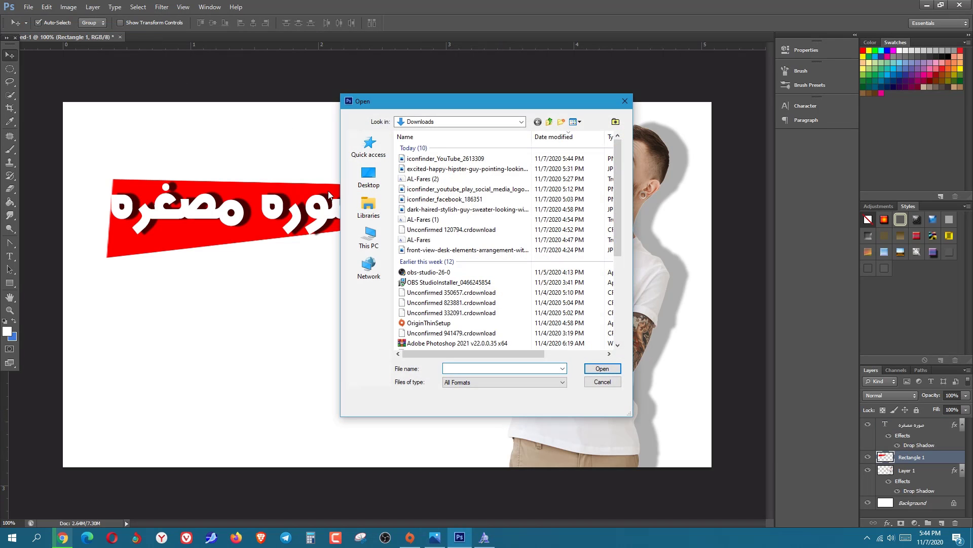
click(368, 234)
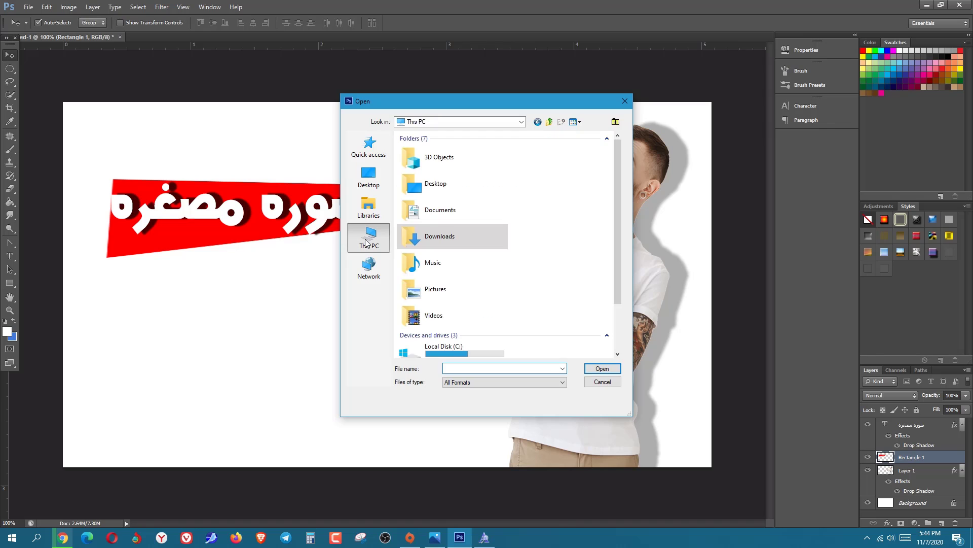
double_click(427, 240)
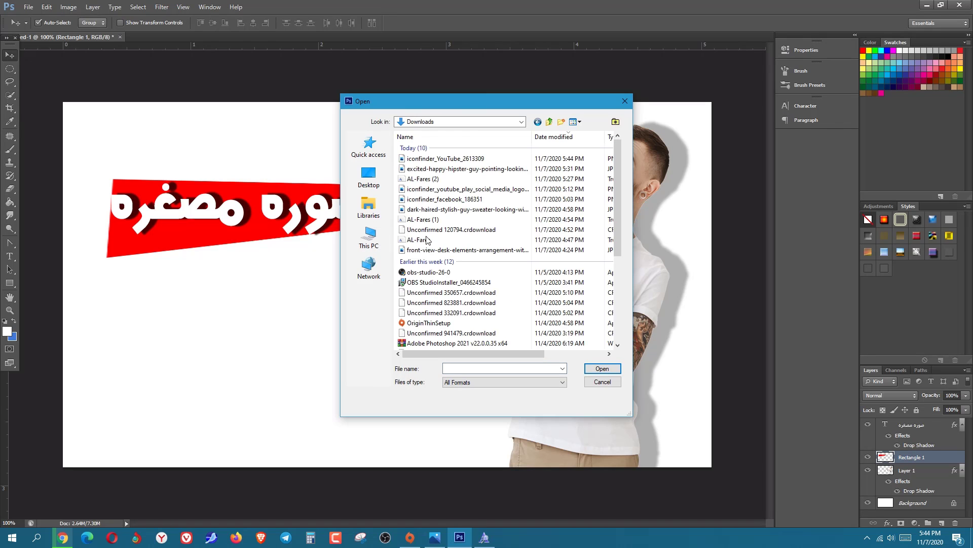
click(429, 160)
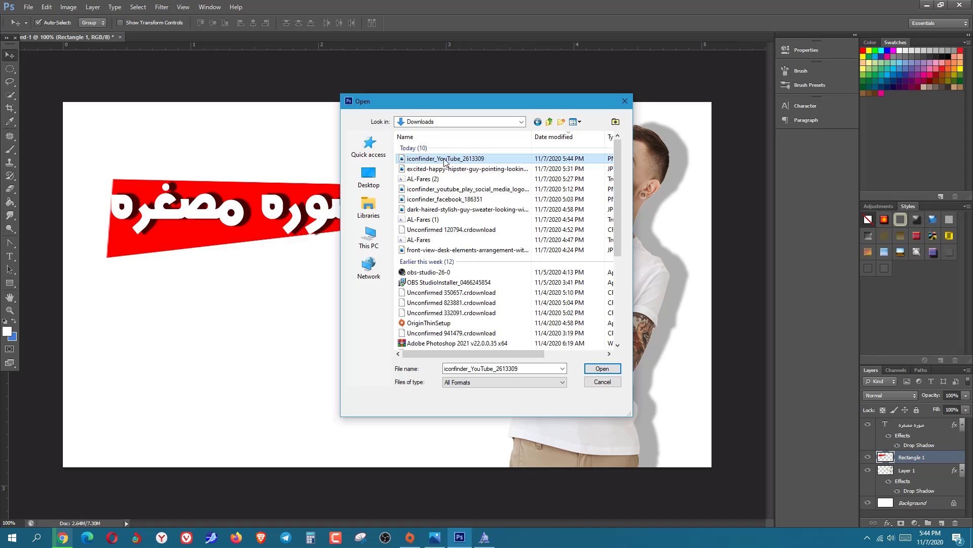
double_click(465, 161)
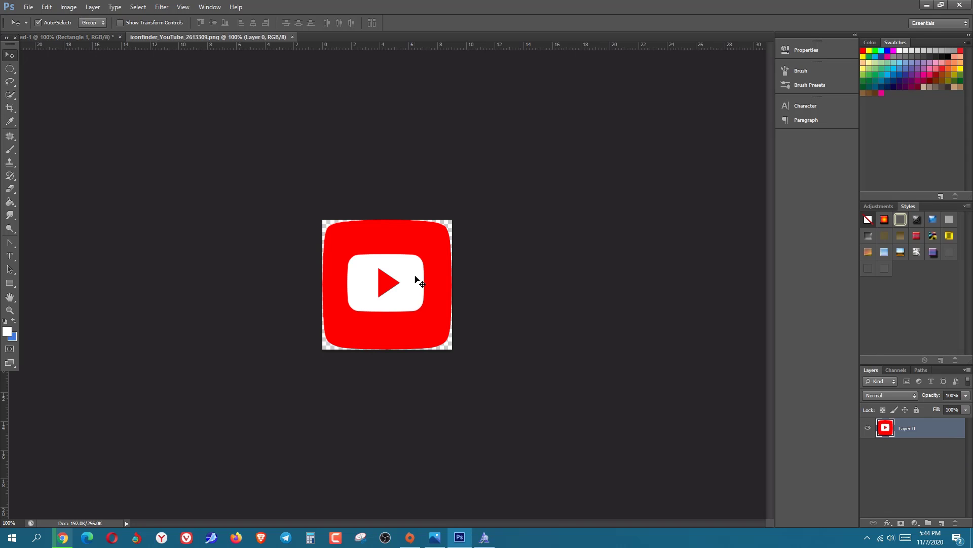
Copy the YouTube icon into the thumbnail below the red shape, scale it to about 71% width and 68% height, and apply the transform.
drag(437, 260, 296, 355)
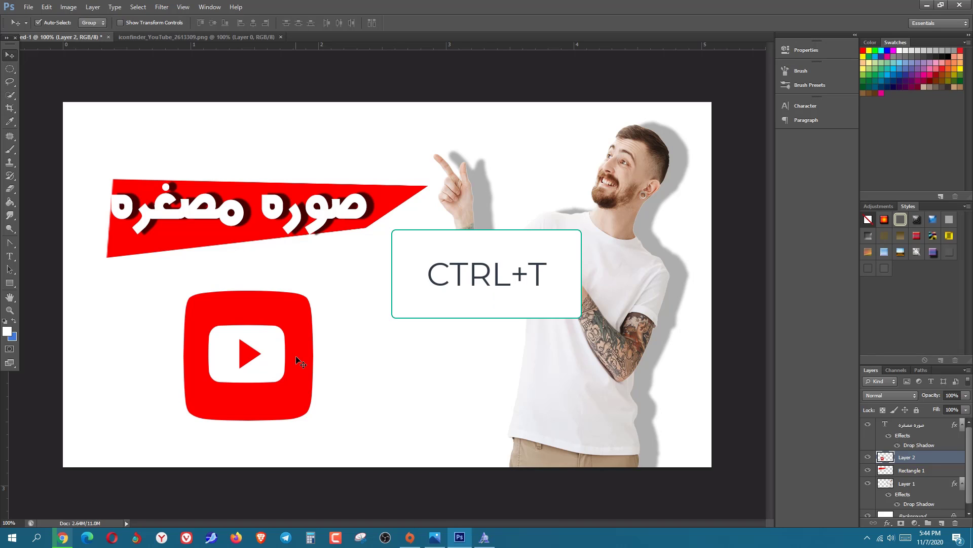
key(ctrl+t)
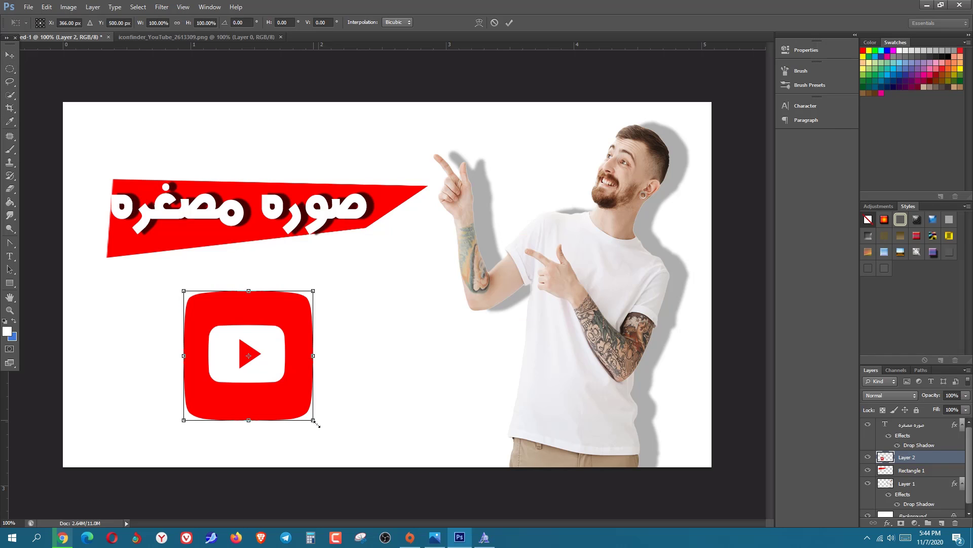
drag(317, 425, 298, 403)
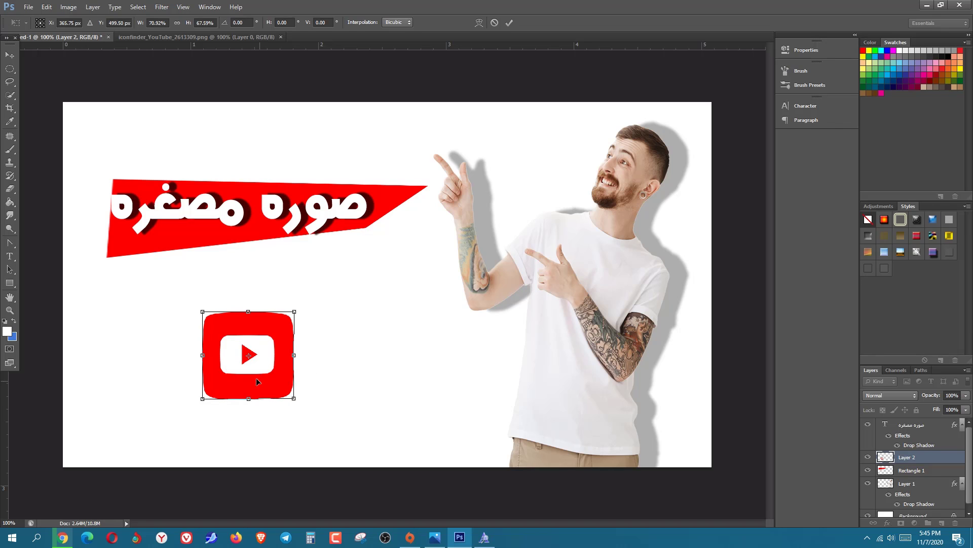
click(10, 54)
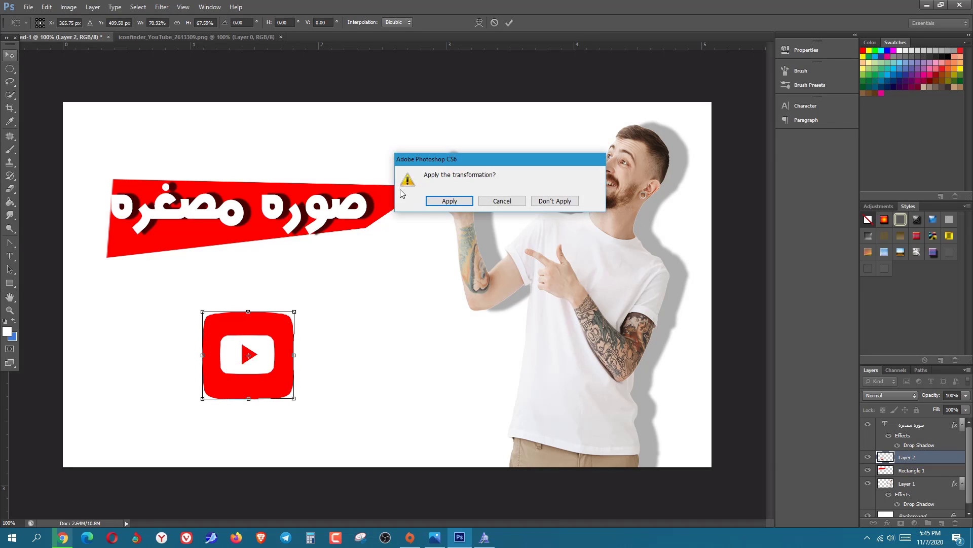
click(437, 202)
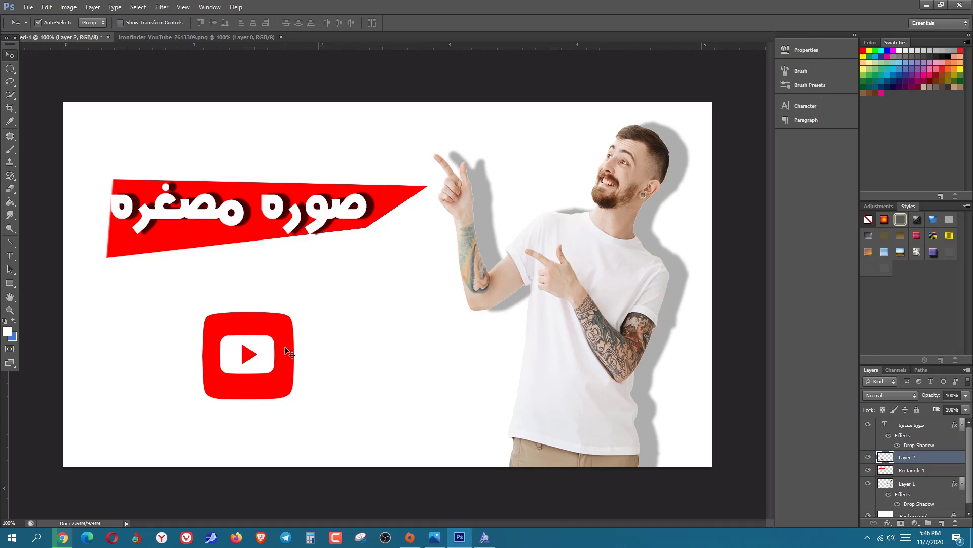